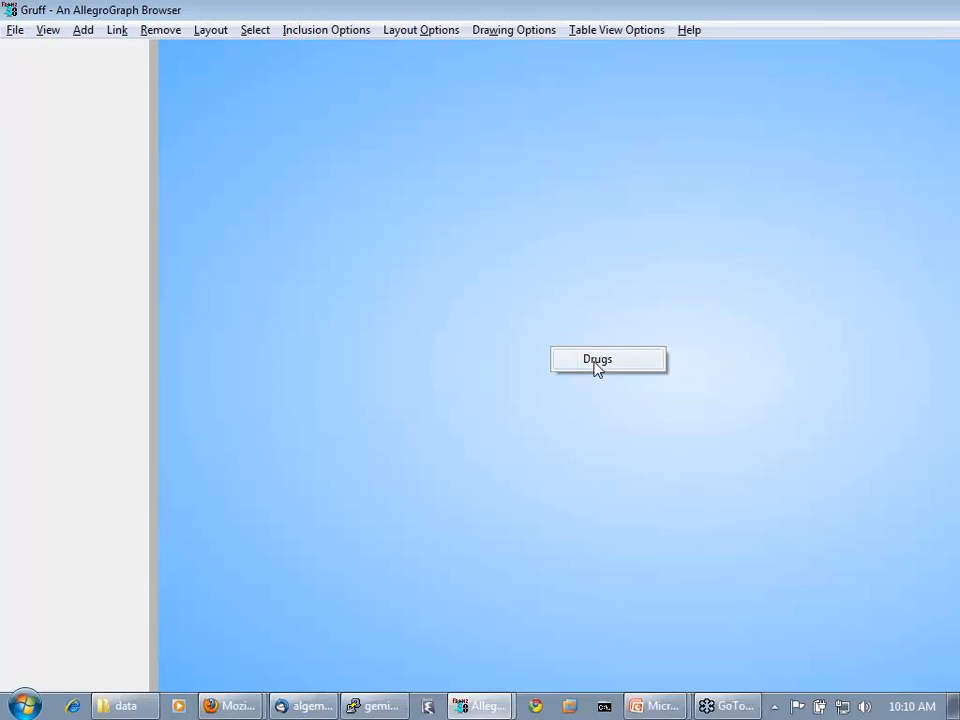
Step: Add the Drugs instance Amoxicillin (Tablet, Film Coated) to the graph
click(594, 362)
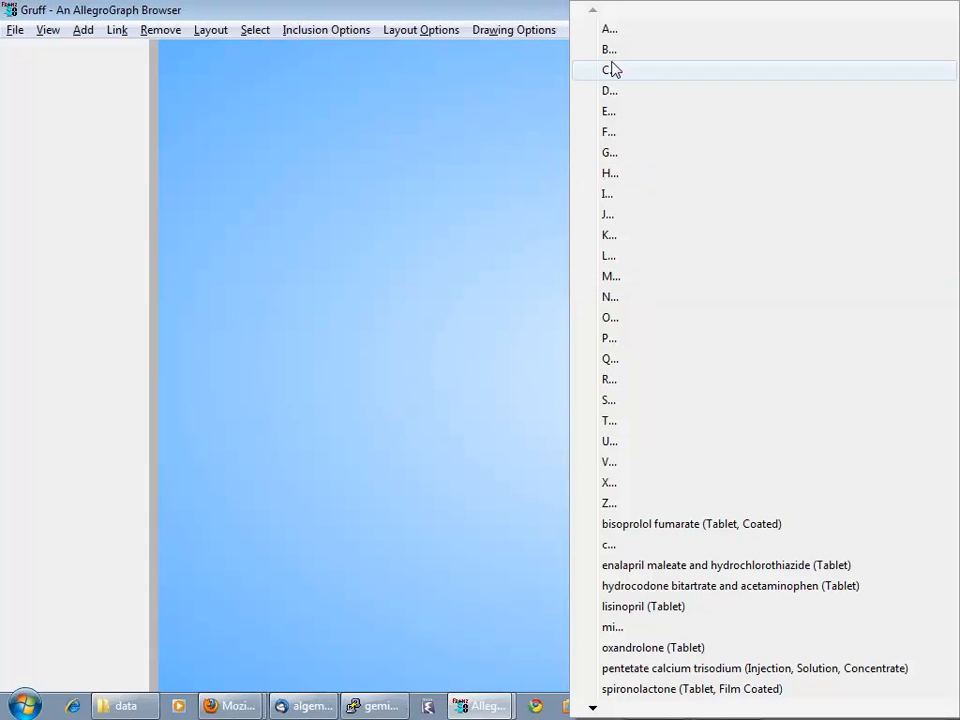
click(607, 29)
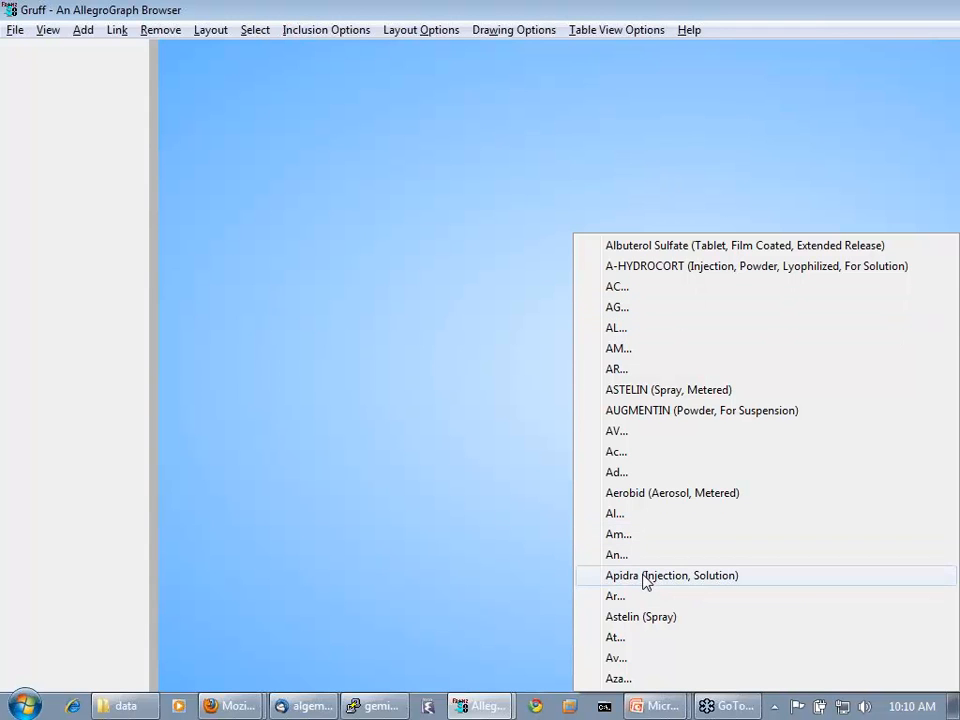
click(620, 536)
click(652, 403)
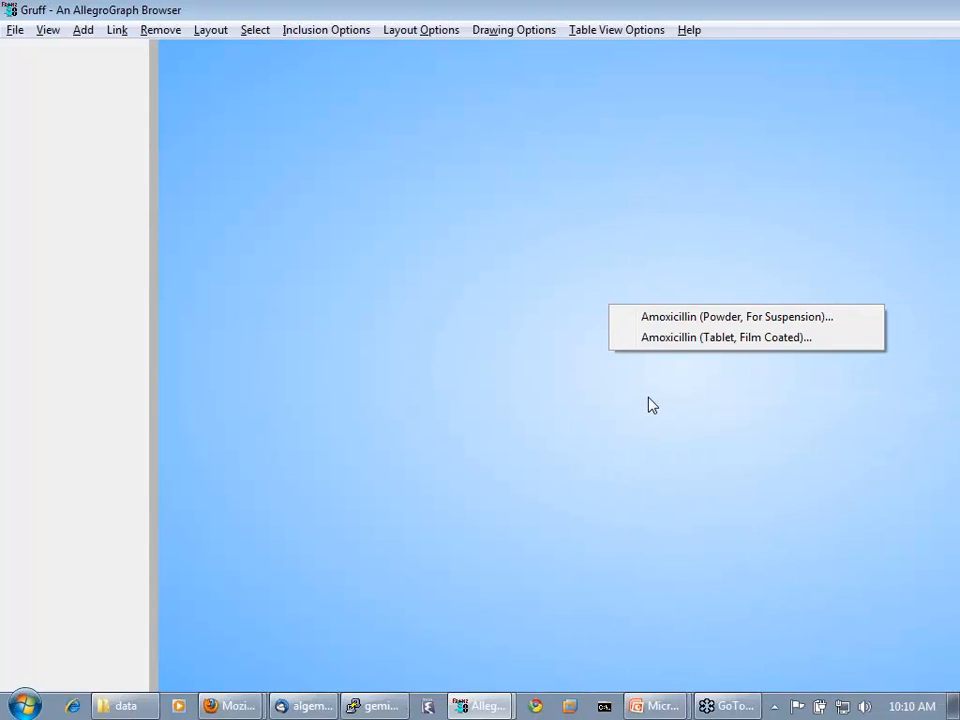
click(676, 338)
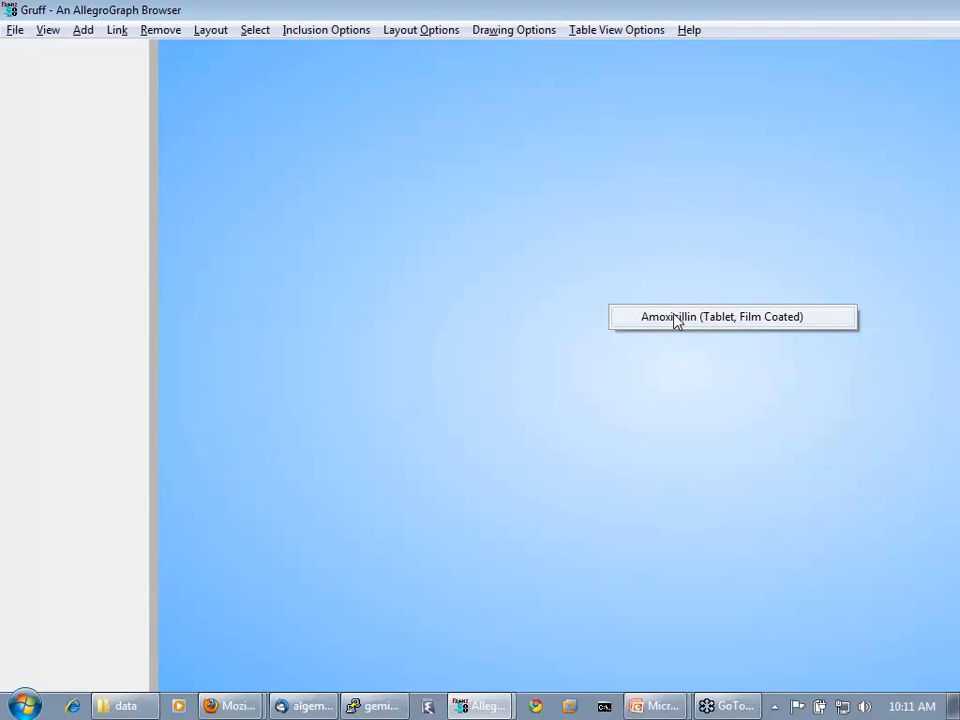
click(674, 318)
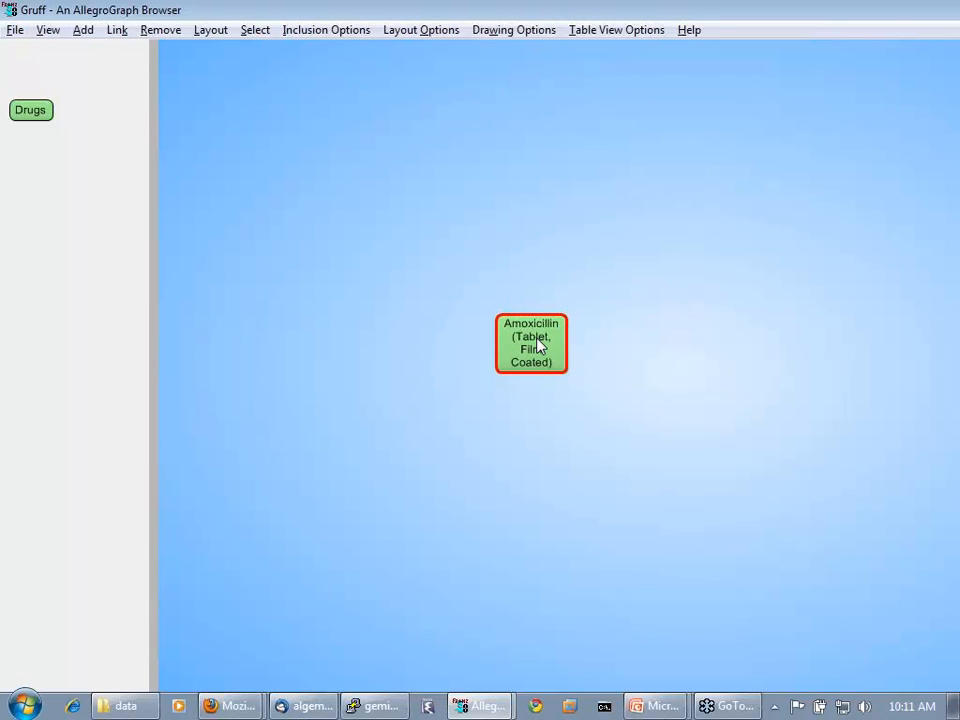
Step: Examine the property table of Amoxicillin (Tablet, Film Coated), from its active ingredient down to its Same As interventions
key(l)
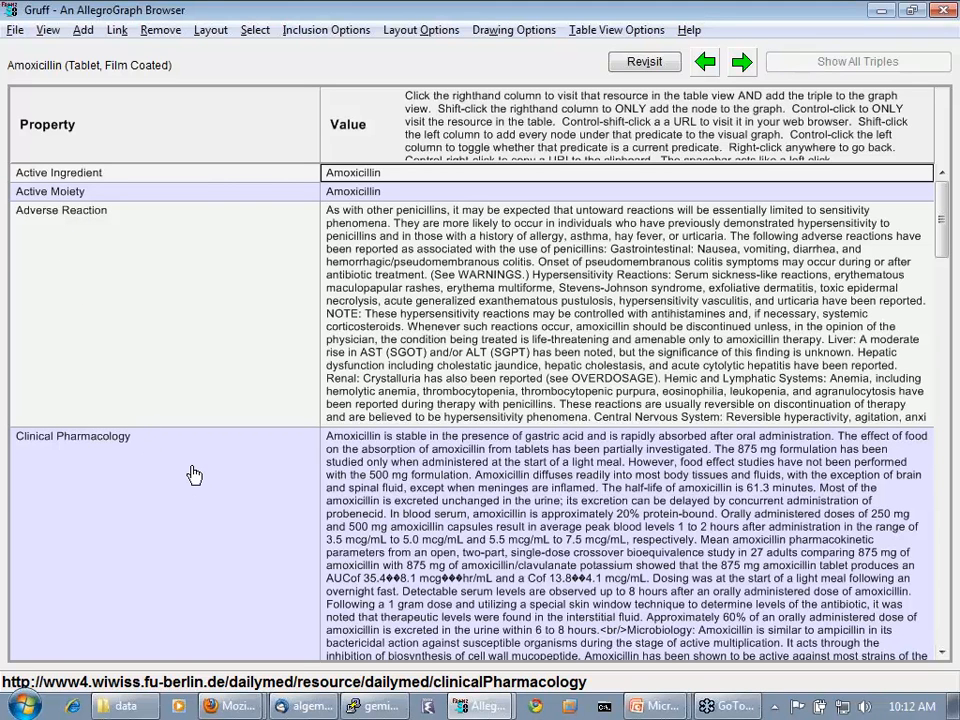
scroll(194, 474, down, 1)
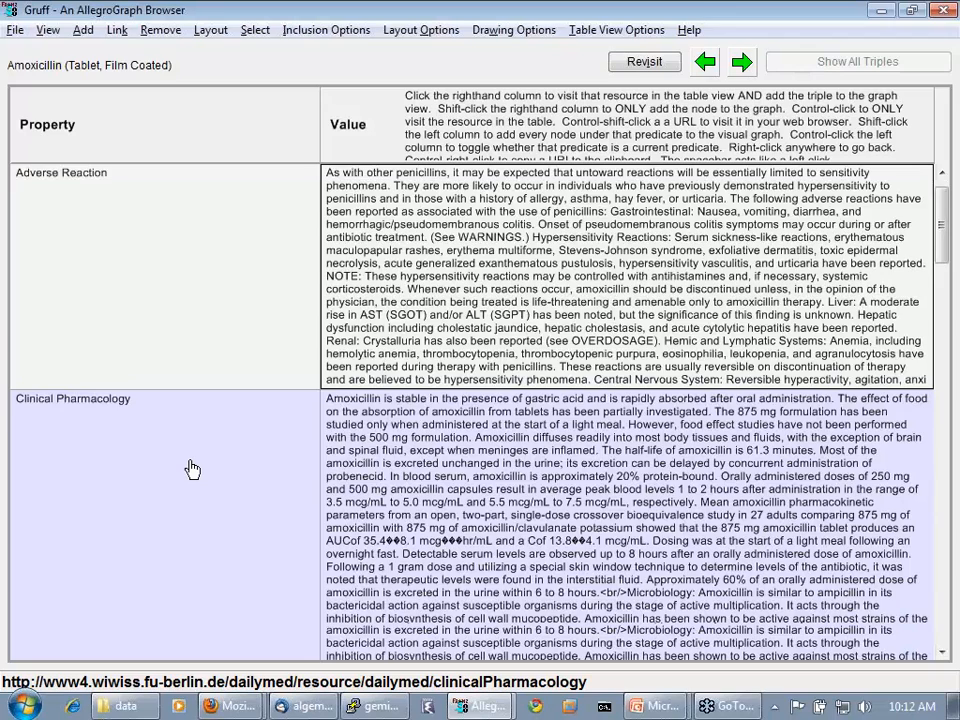
scroll(193, 525, down, 4)
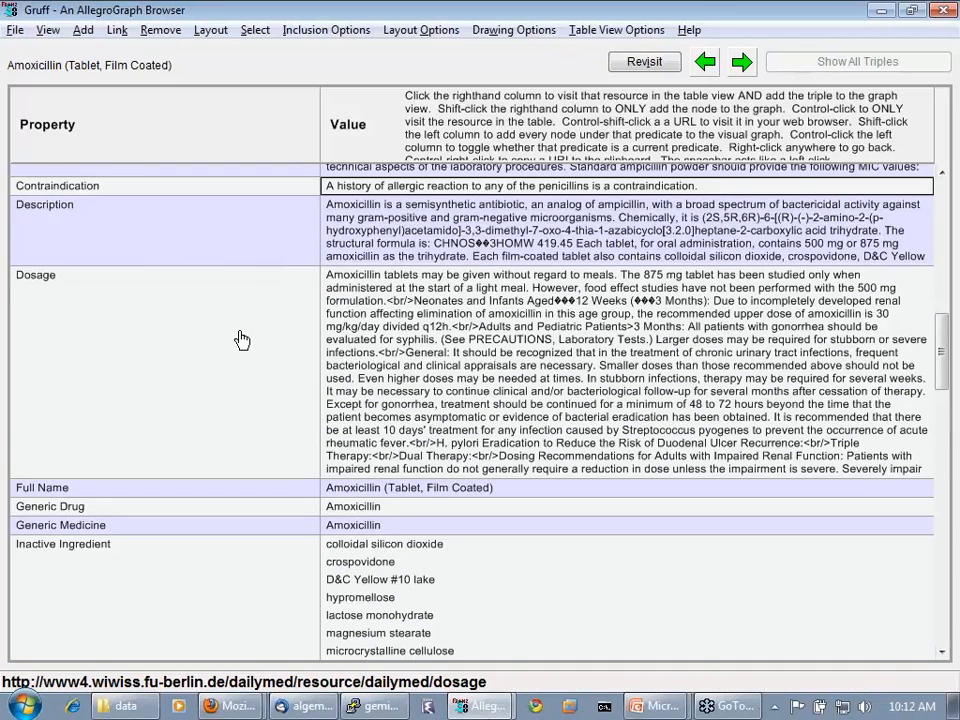
scroll(241, 340, down, 1)
scroll(239, 342, down, 1)
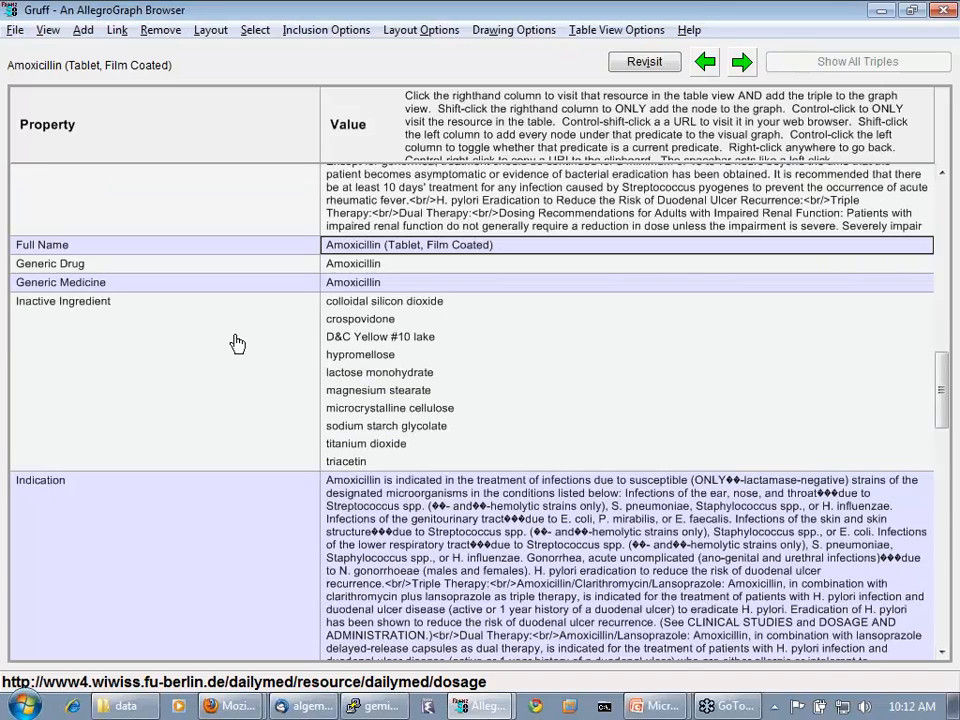
scroll(233, 338, down, 1)
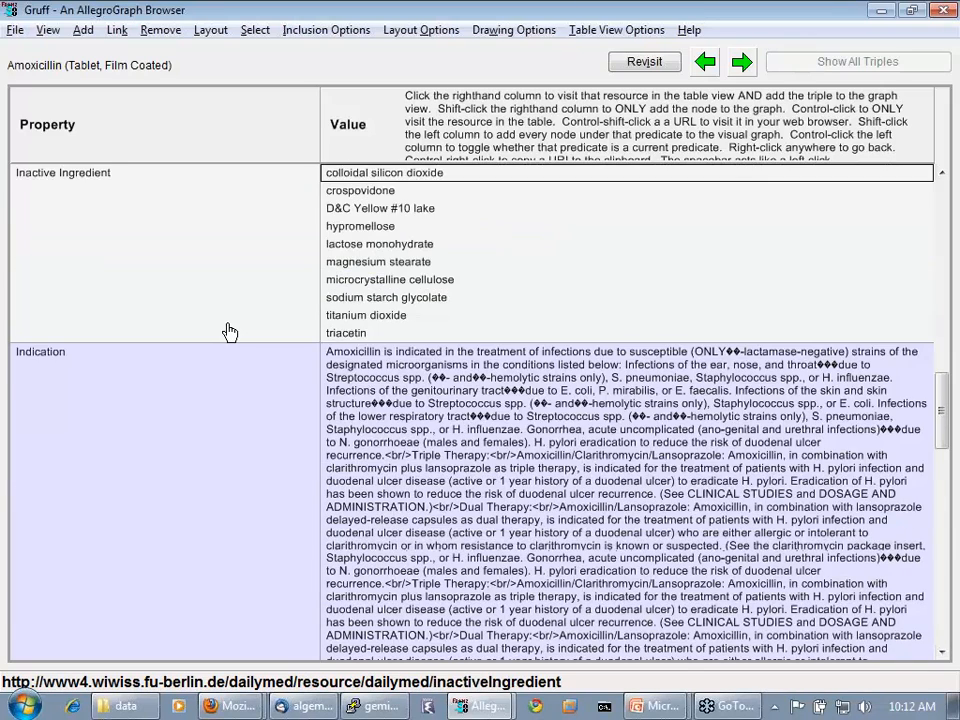
scroll(229, 332, down, 1)
scroll(226, 342, down, 3)
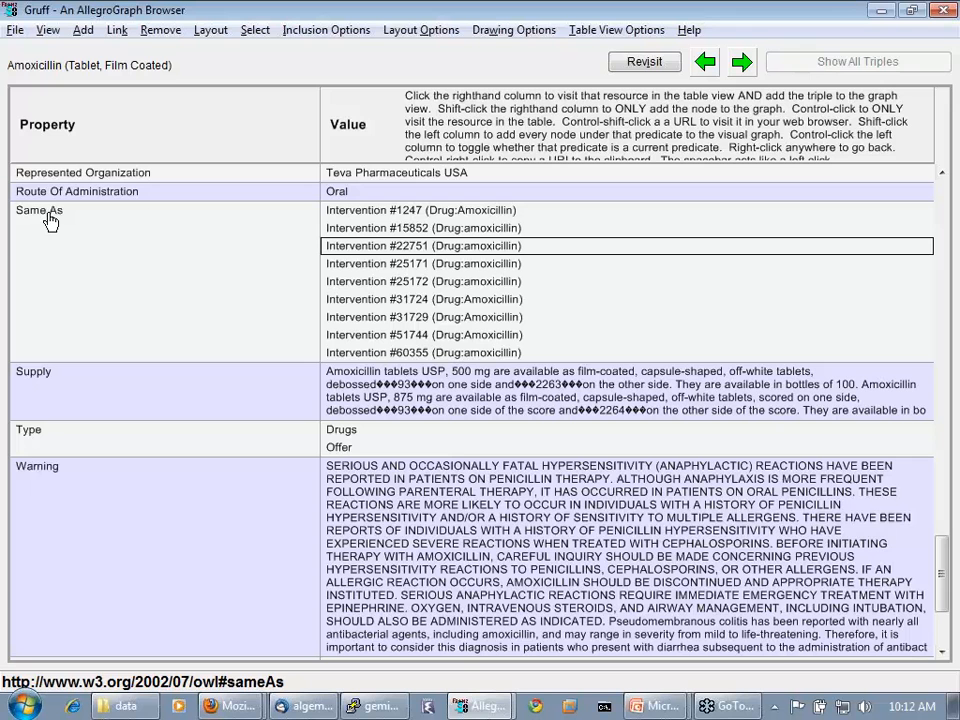
Step: Follow the Same As link to Intervention #25172 and on to Trial NCT00106197, adding both to the graph
click(358, 290)
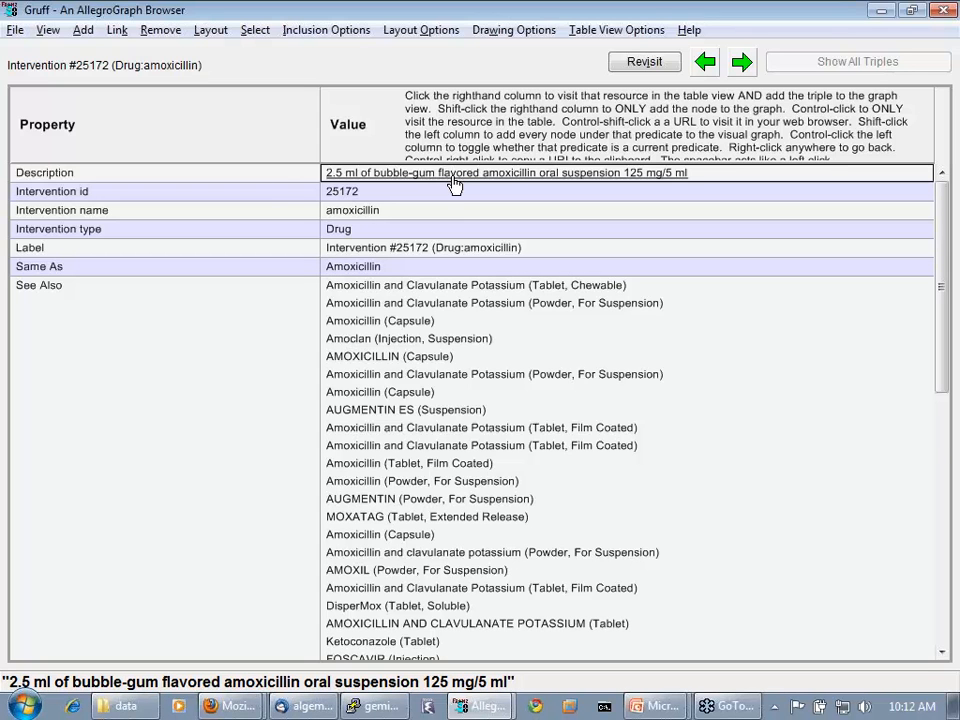
scroll(467, 332, down, 10)
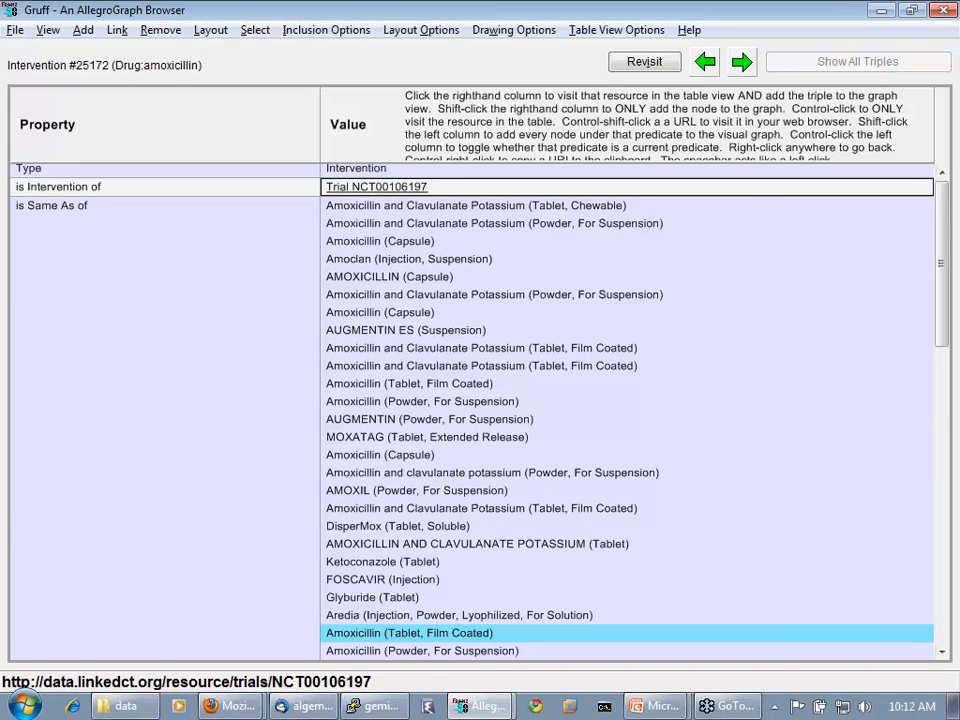
click(384, 189)
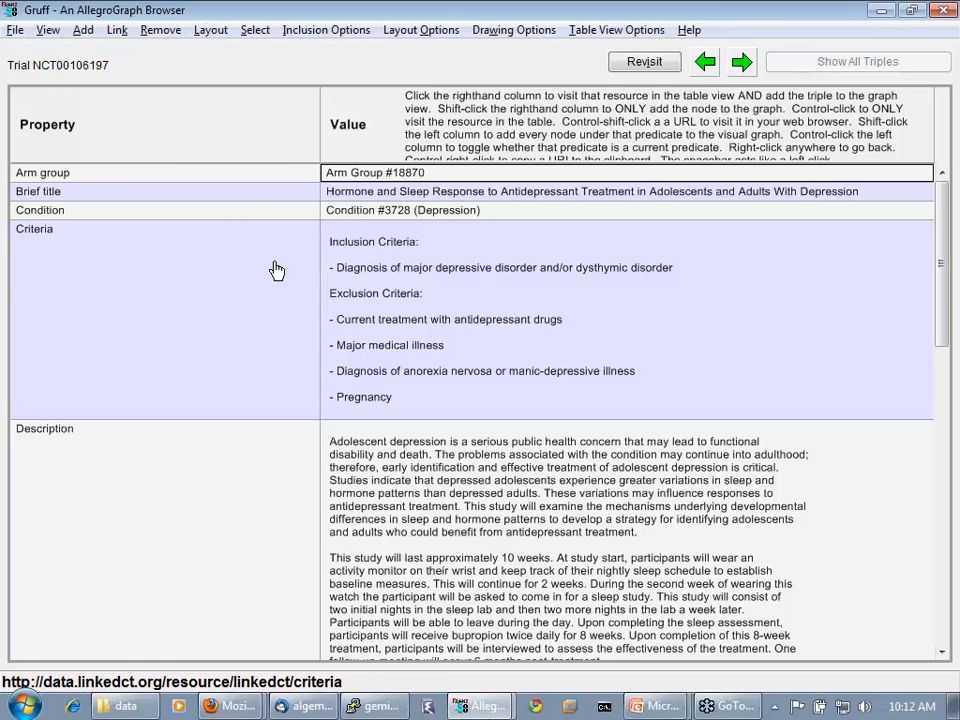
Step: Examine the trial's criteria, description, discussed drug and side effects, and summary
scroll(272, 268, down, 1)
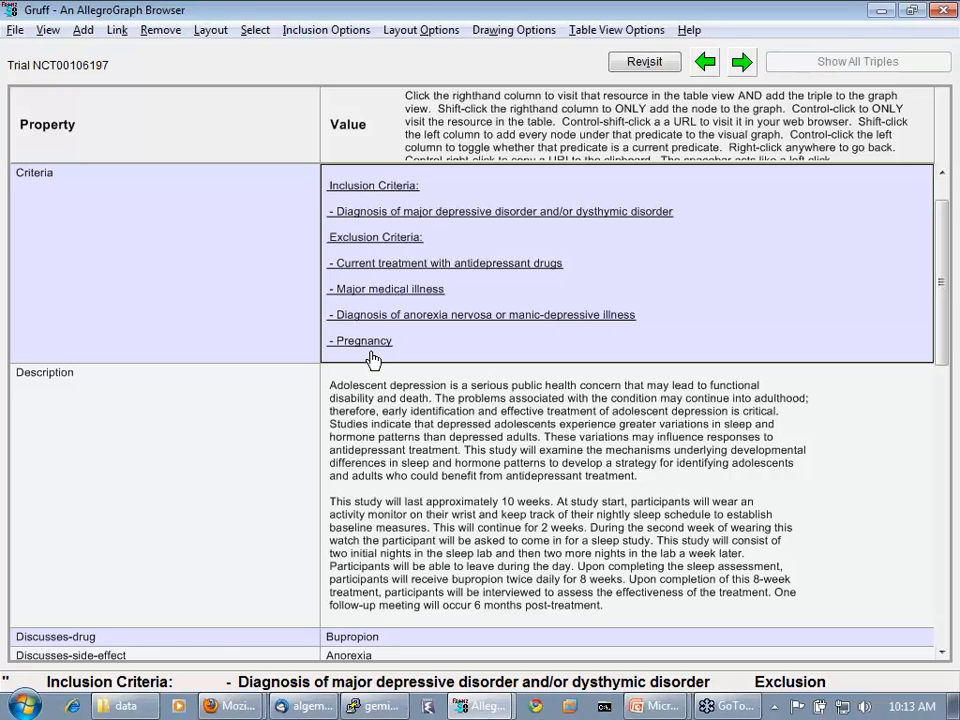
scroll(372, 358, up, 1)
scroll(370, 362, down, 1)
scroll(370, 362, down, 1)
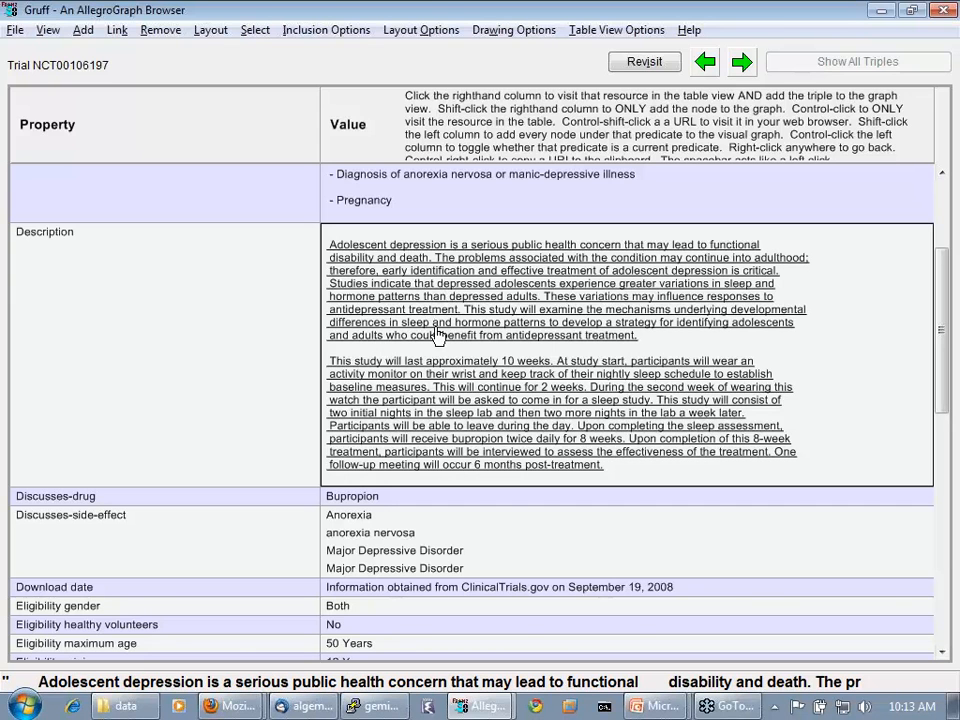
scroll(436, 336, down, 2)
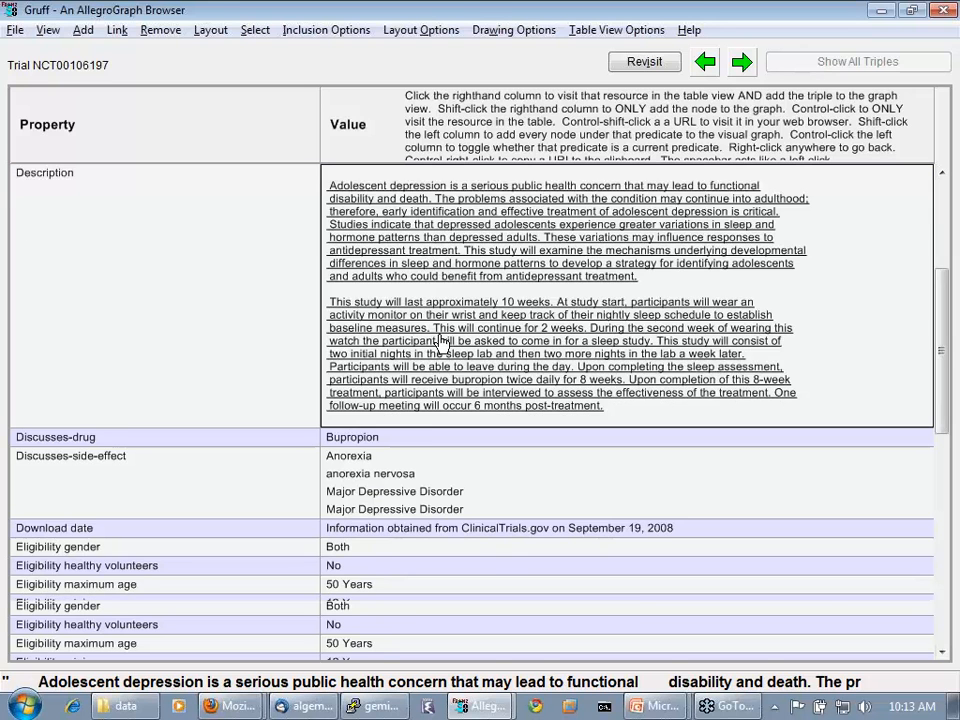
scroll(439, 360, down, 6)
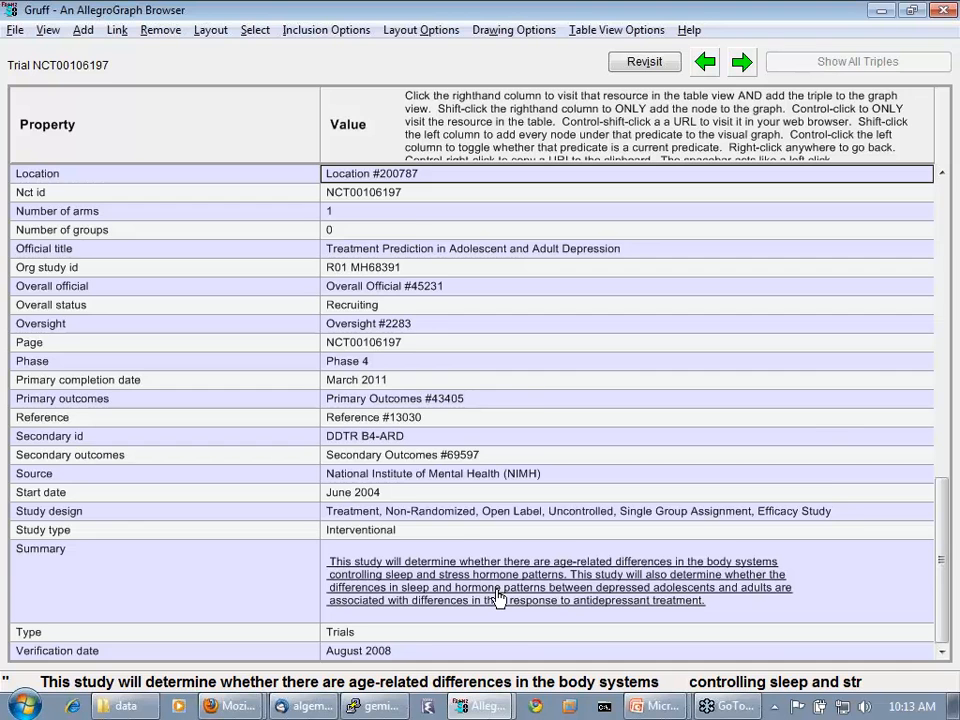
scroll(498, 597, up, 2)
scroll(498, 597, up, 3)
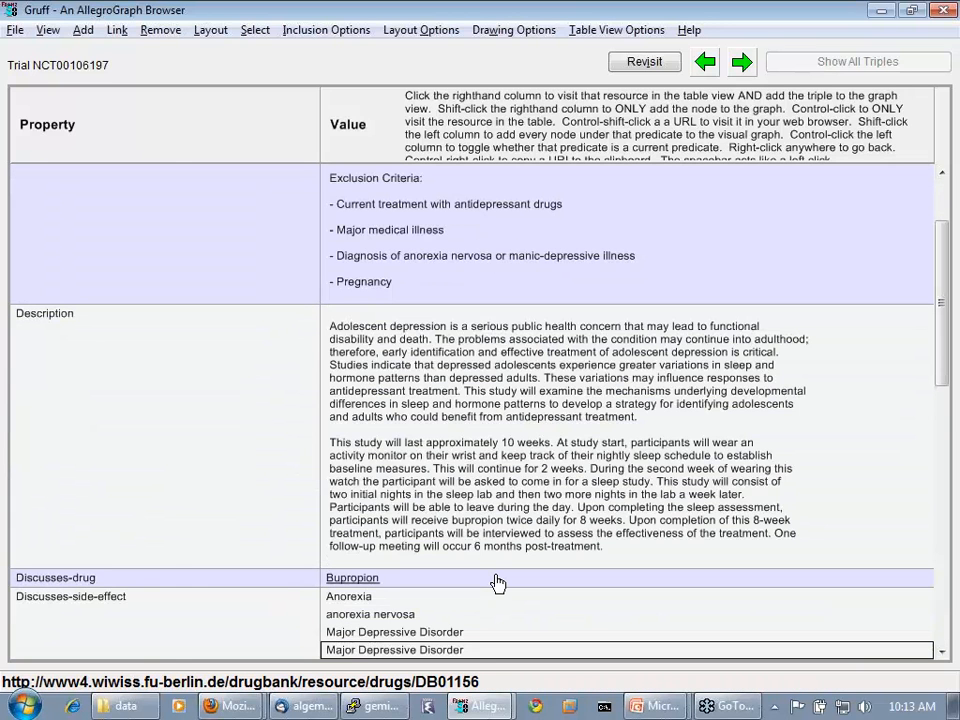
Step: Return to the graph and undo the addition of the trial and intervention nodes
right_click(498, 583)
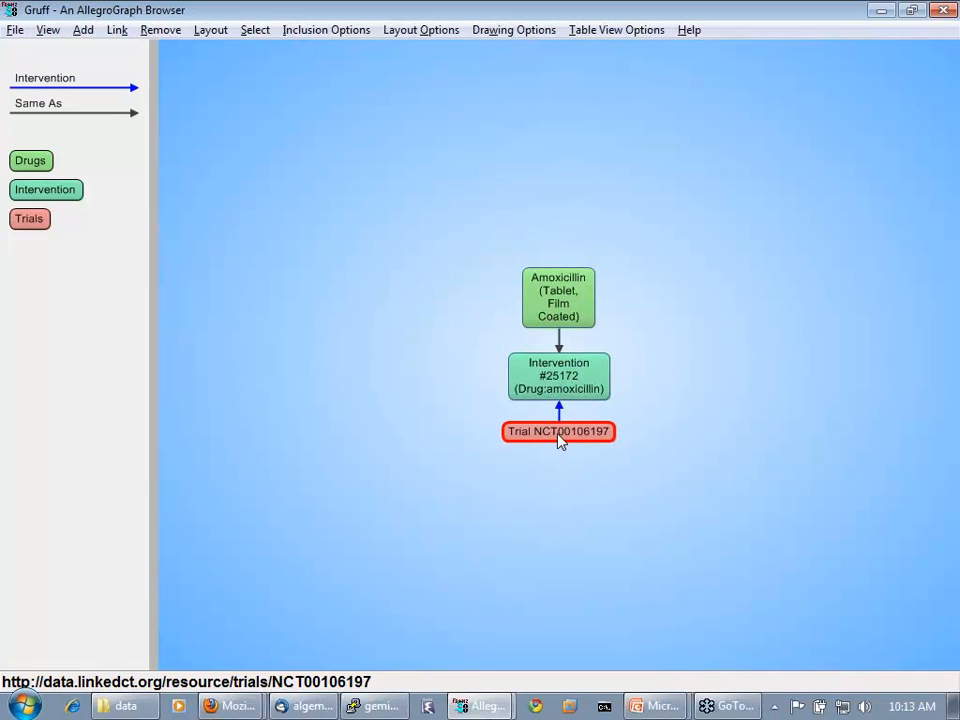
key(ctrl+z)
key(ctrl+z)
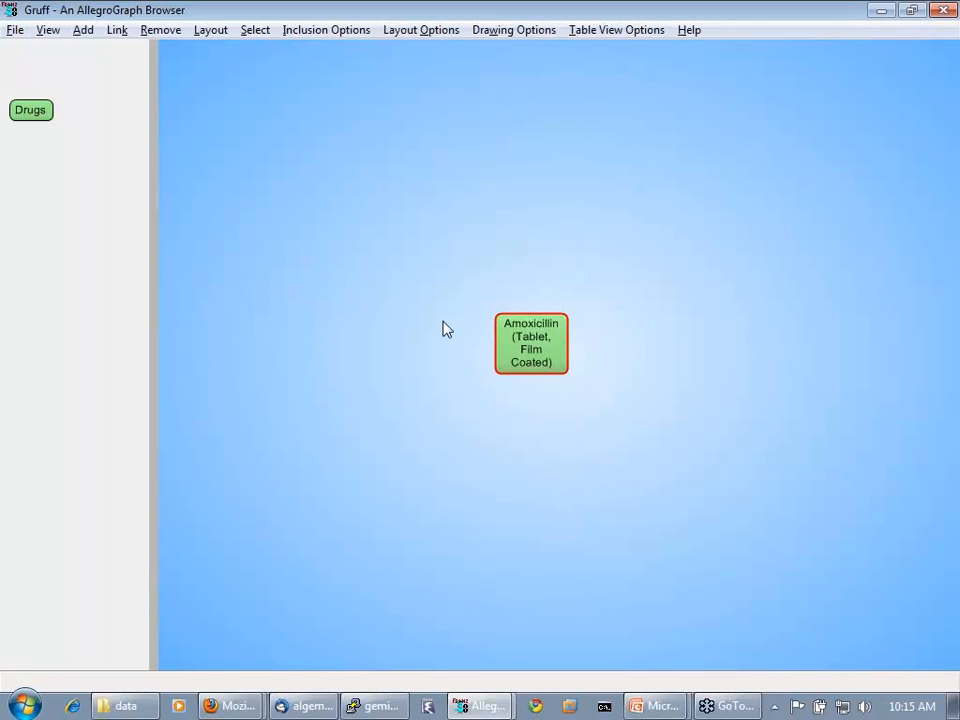
key(f)
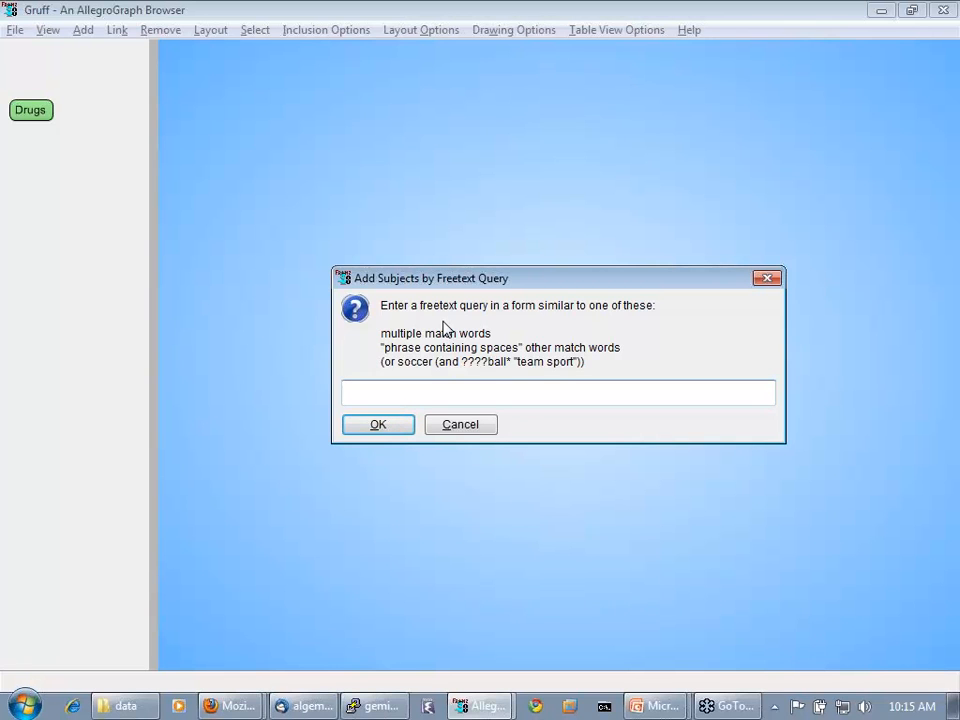
click(480, 428)
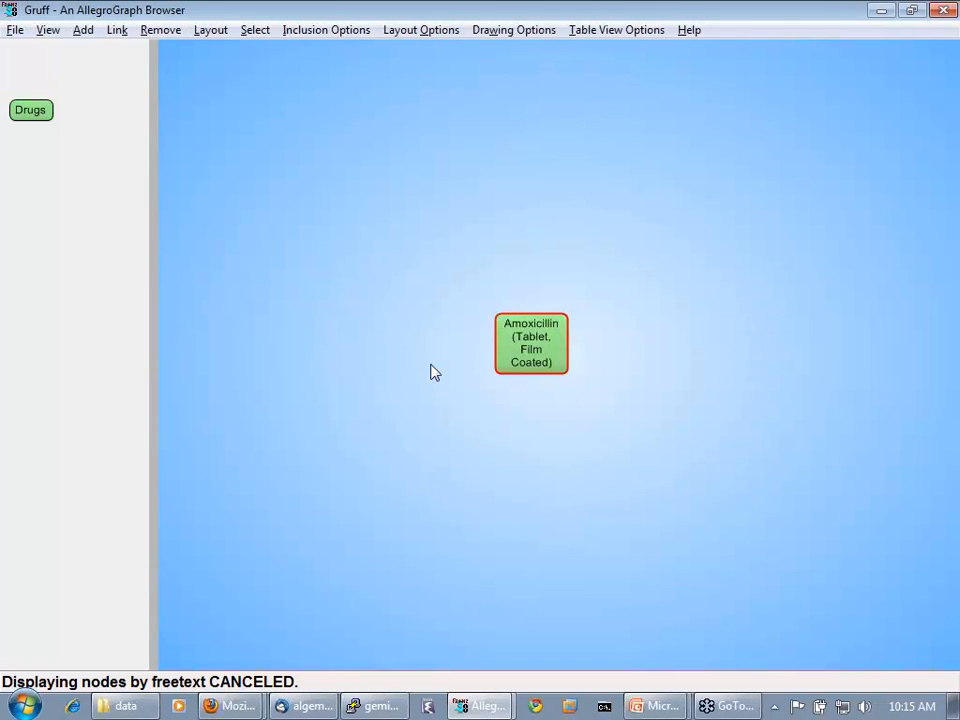
click(86, 32)
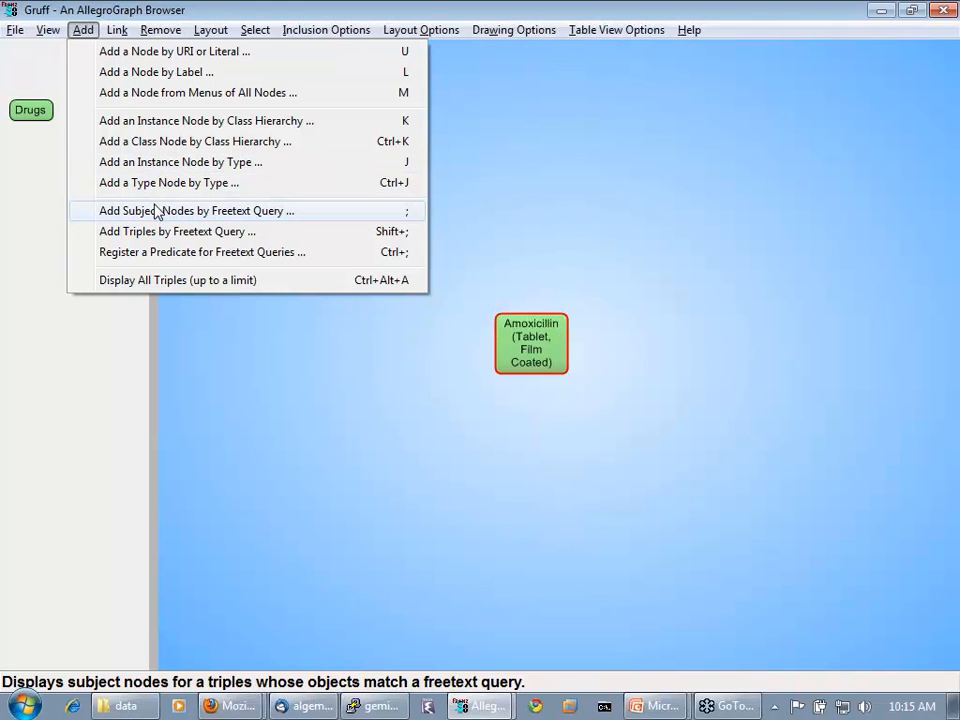
key(Escape)
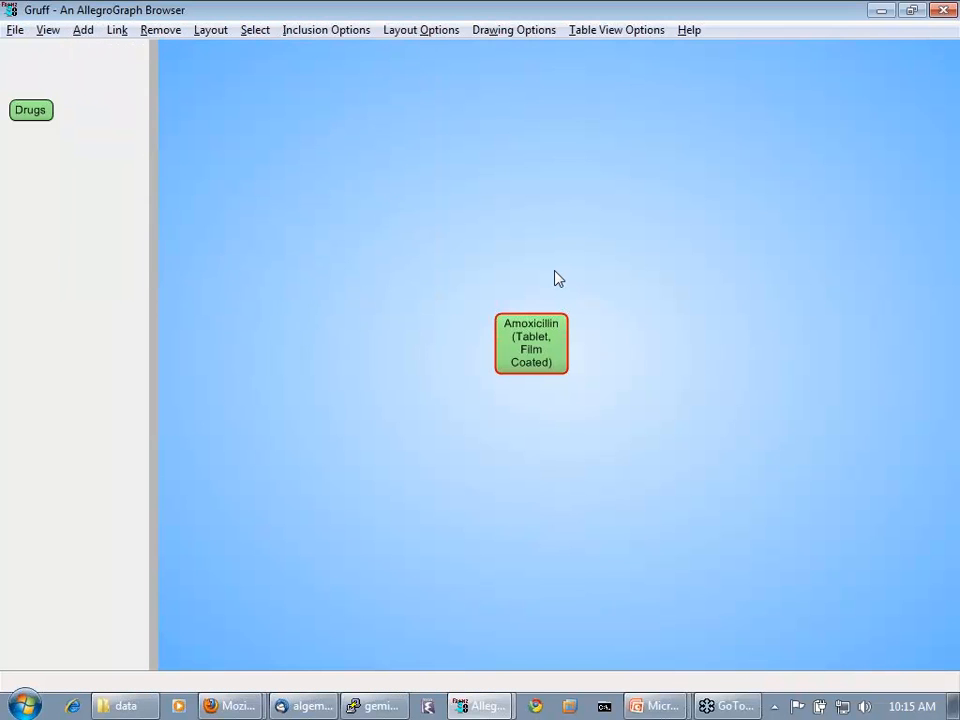
Step: Add the ZESTRIL (Tablet) node through a freetext subject query for "zestril" and view its property table
text(z)
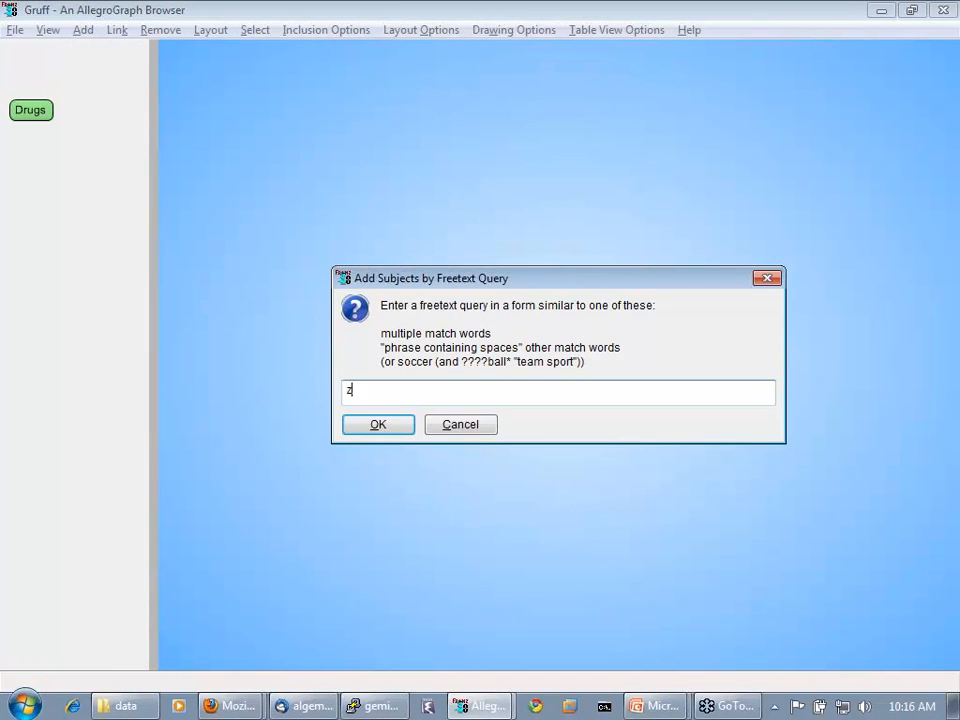
text(estril)
key(Return)
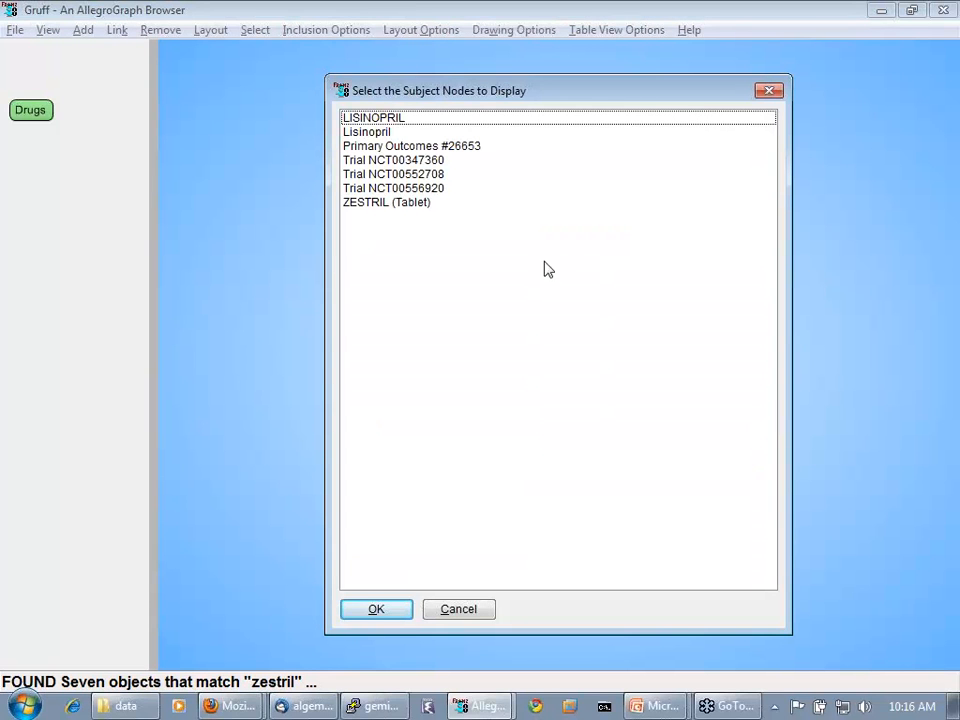
click(376, 204)
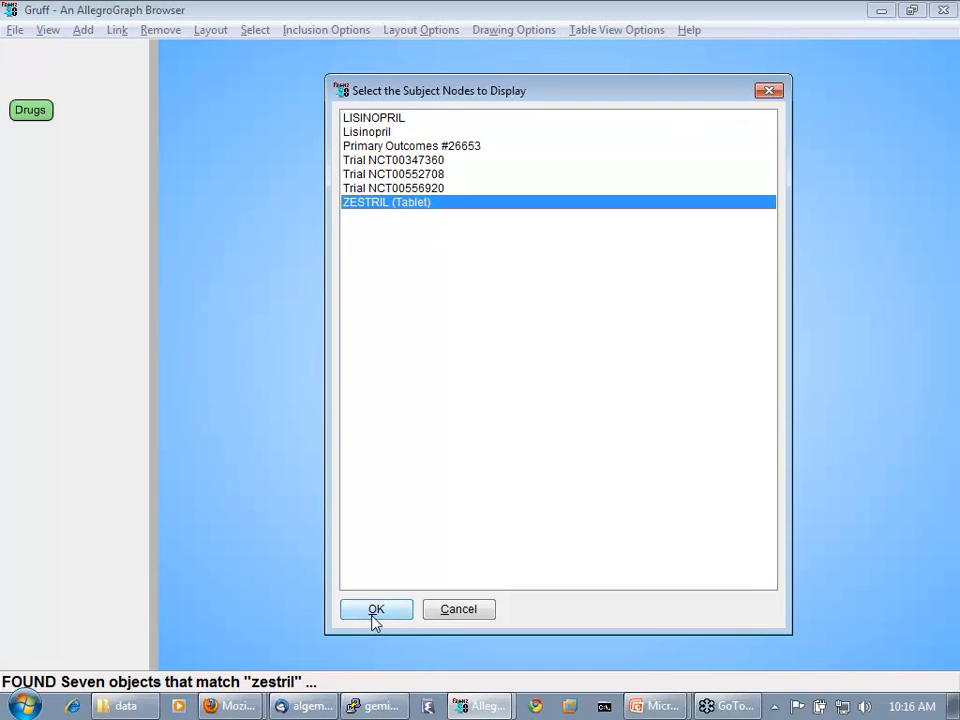
click(373, 612)
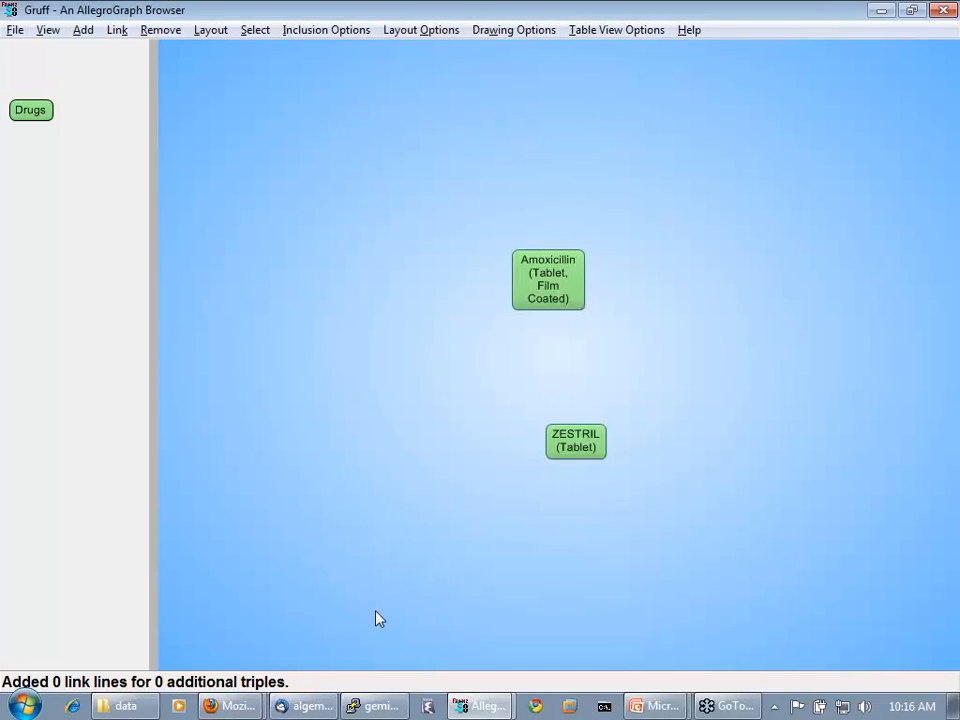
click(578, 447)
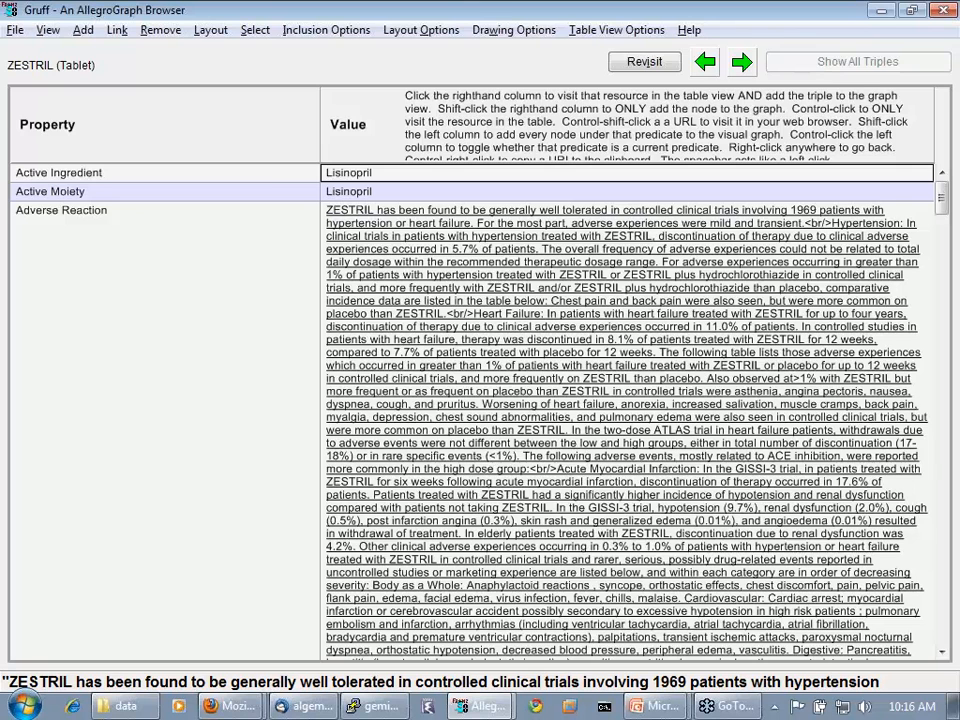
right_click(578, 444)
Step: Add the Ibuprofen node through a freetext subject query for "advil" and move it up and away from the other drugs
key(f)
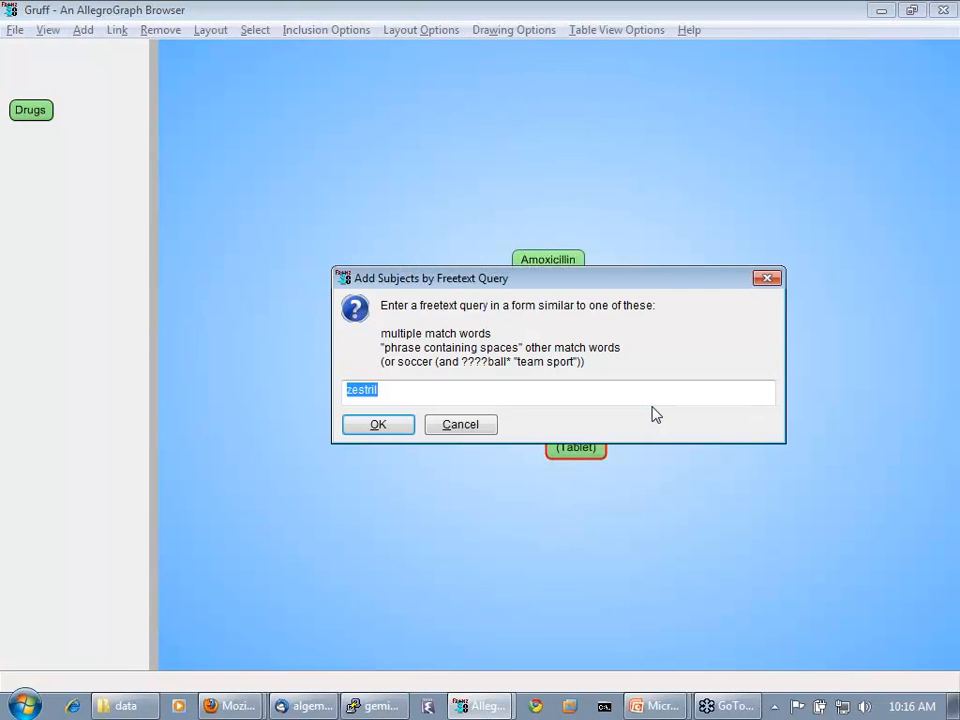
text(advil)
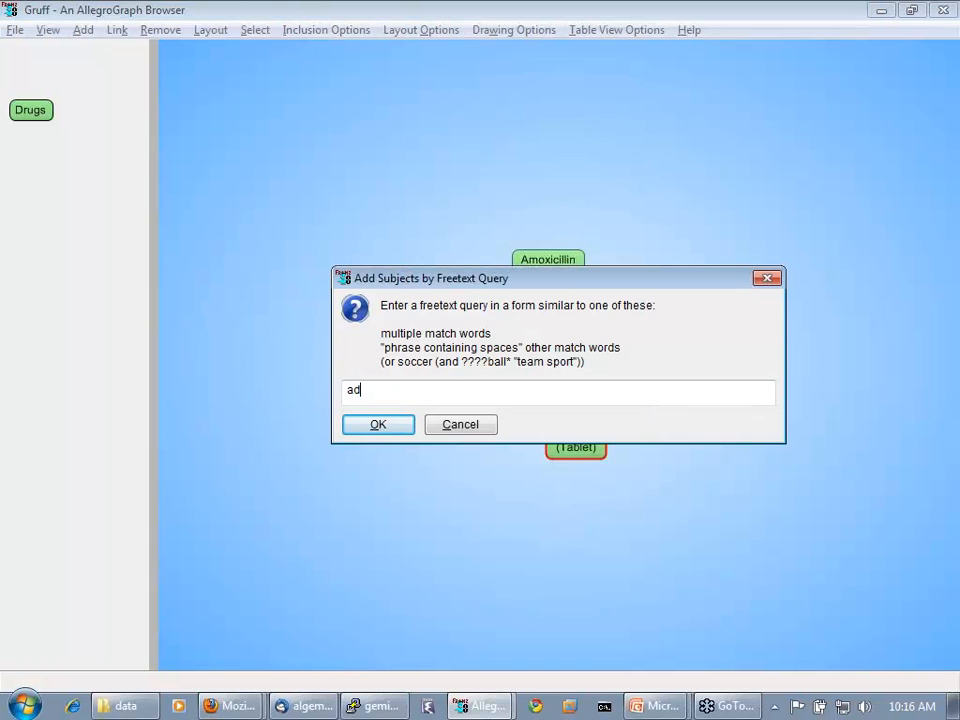
key(Return)
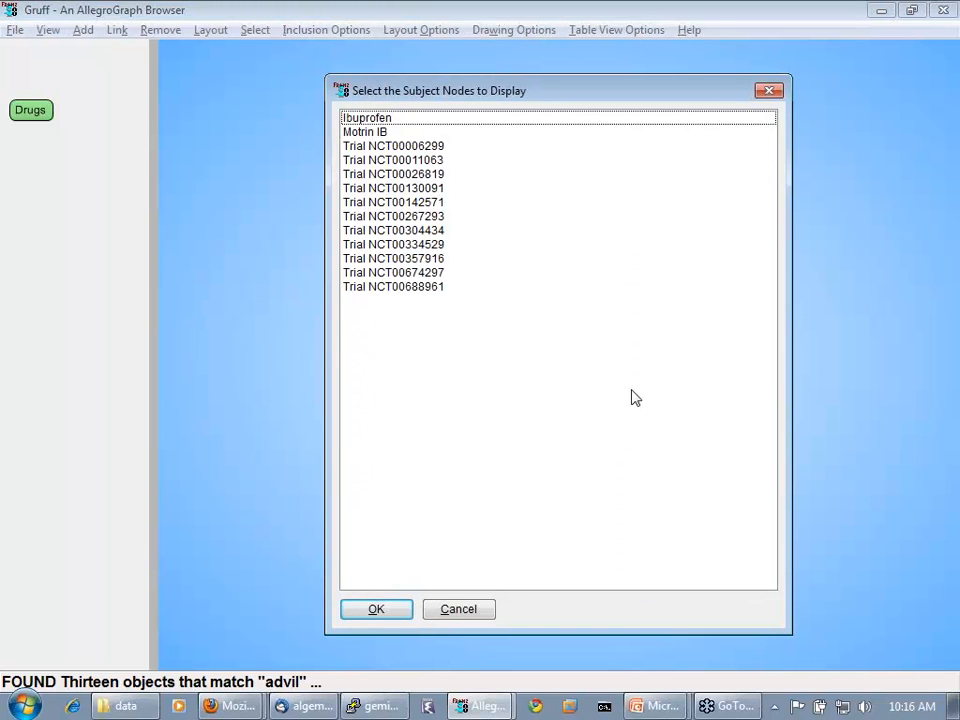
click(388, 120)
click(378, 611)
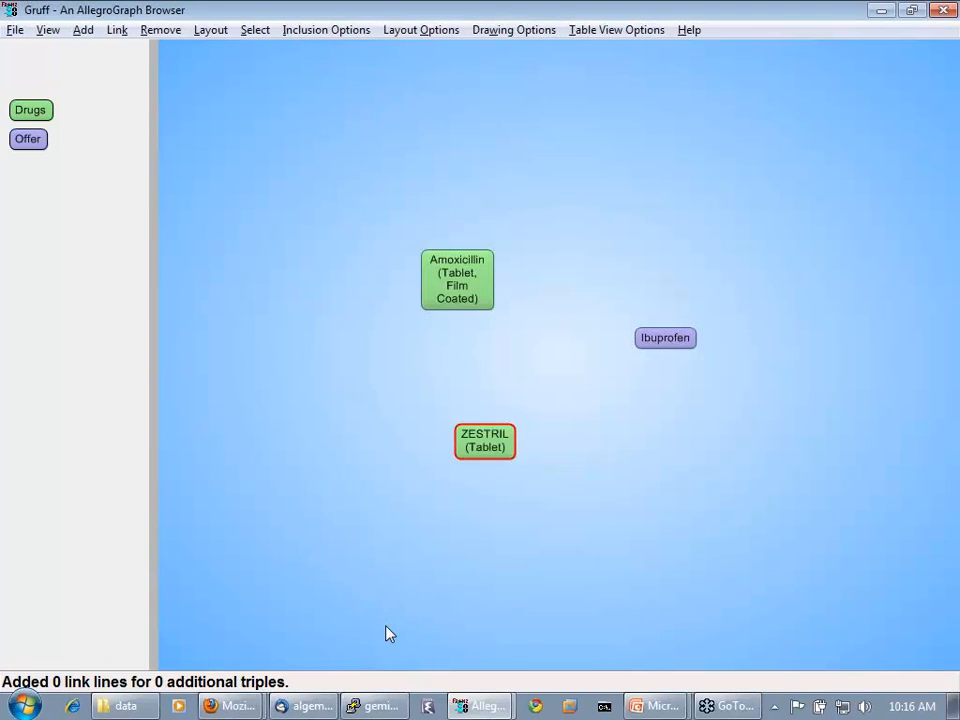
drag(673, 339, 770, 233)
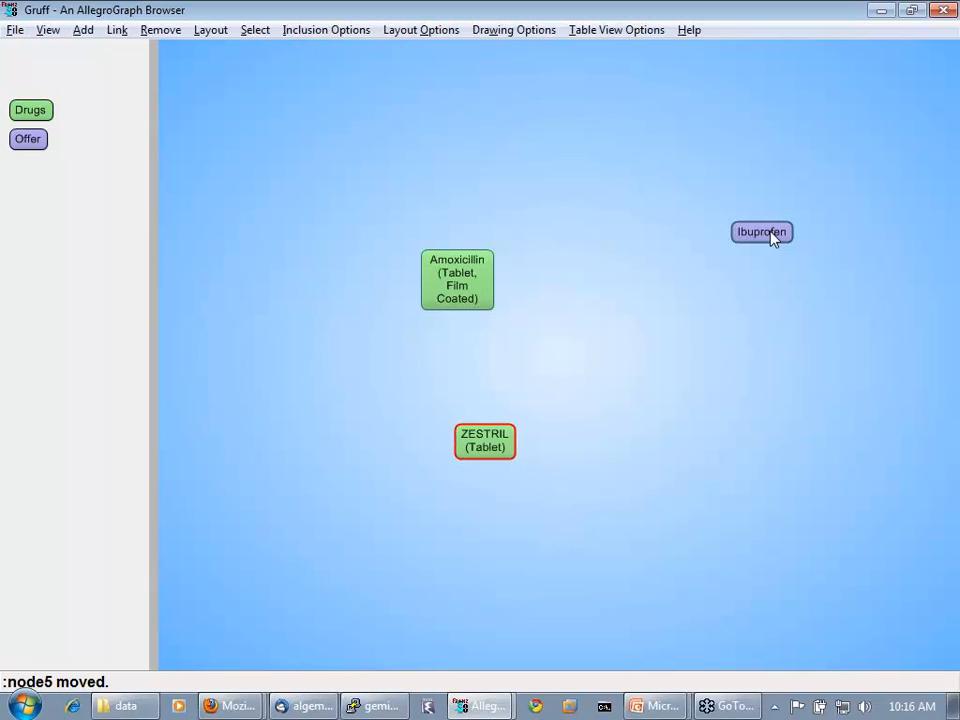
Step: Set the current predicates for the Ibuprofen node to all predicates, for both selected subjects and selected objects
click(762, 232)
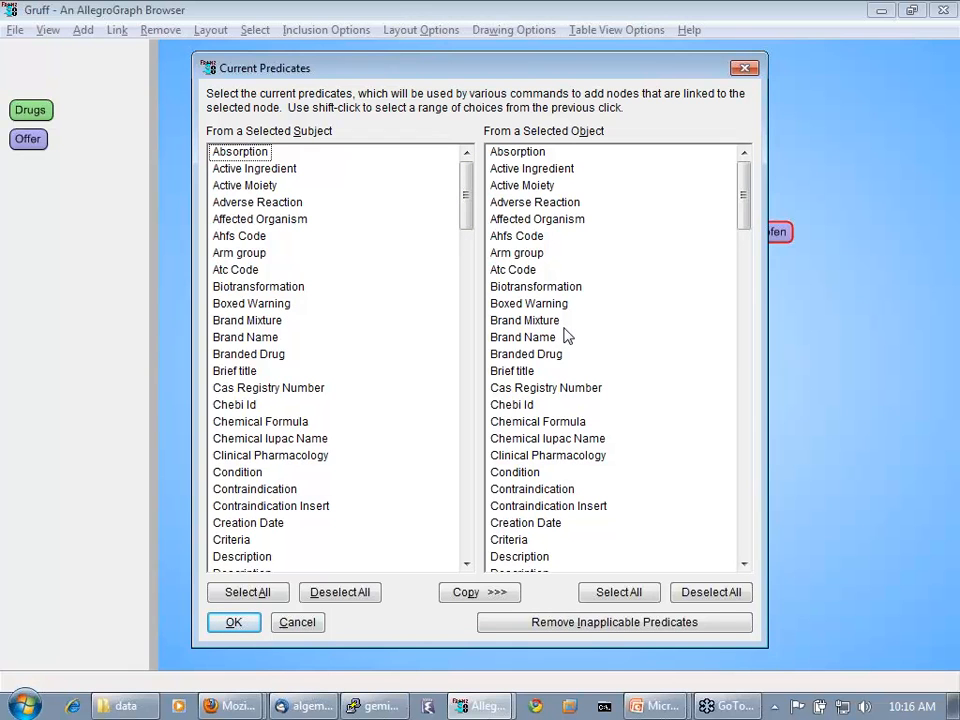
click(248, 594)
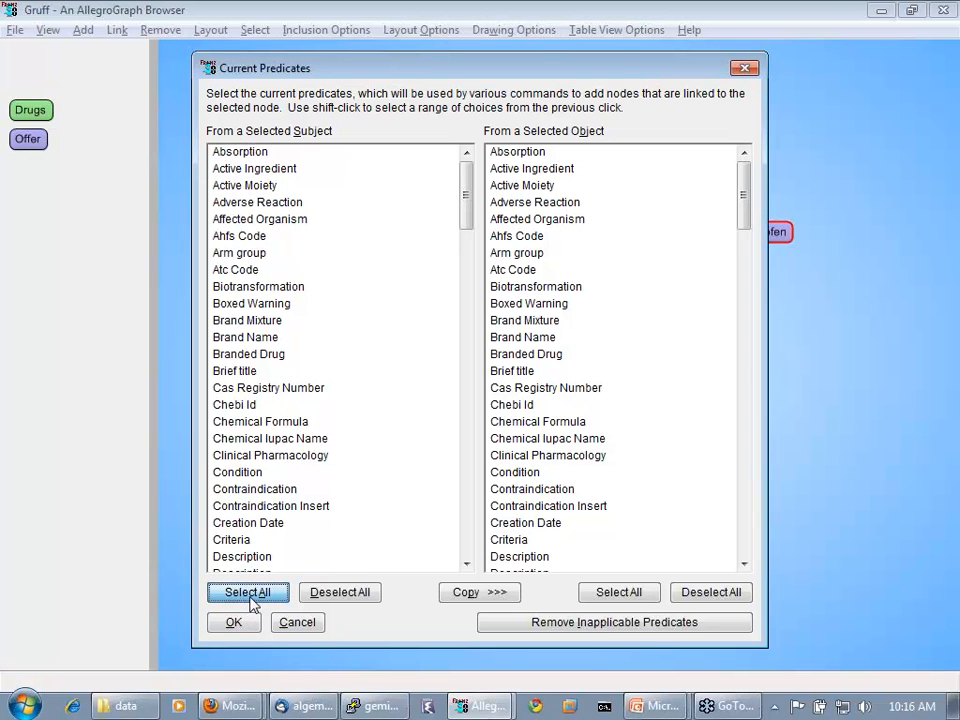
click(484, 593)
click(233, 622)
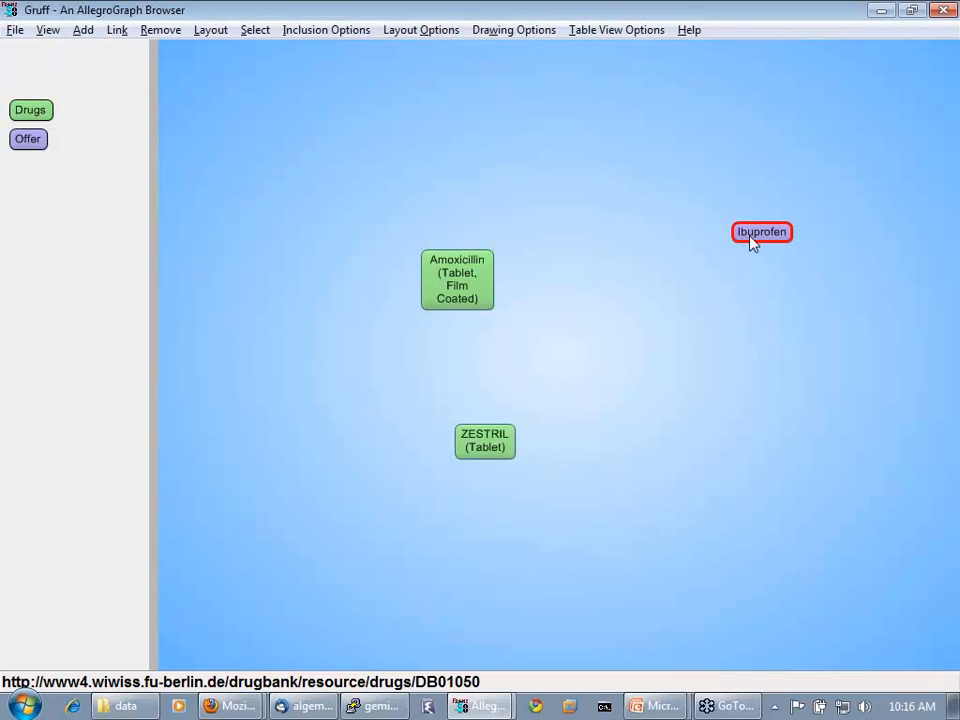
Step: Add a subset of Ibuprofen's linked nodes: Amibufen, Analbuminemia, Analgesics,Non-narcotic, Apsifen-F, Bluton, Brufanic and Cap-Profen
key(a)
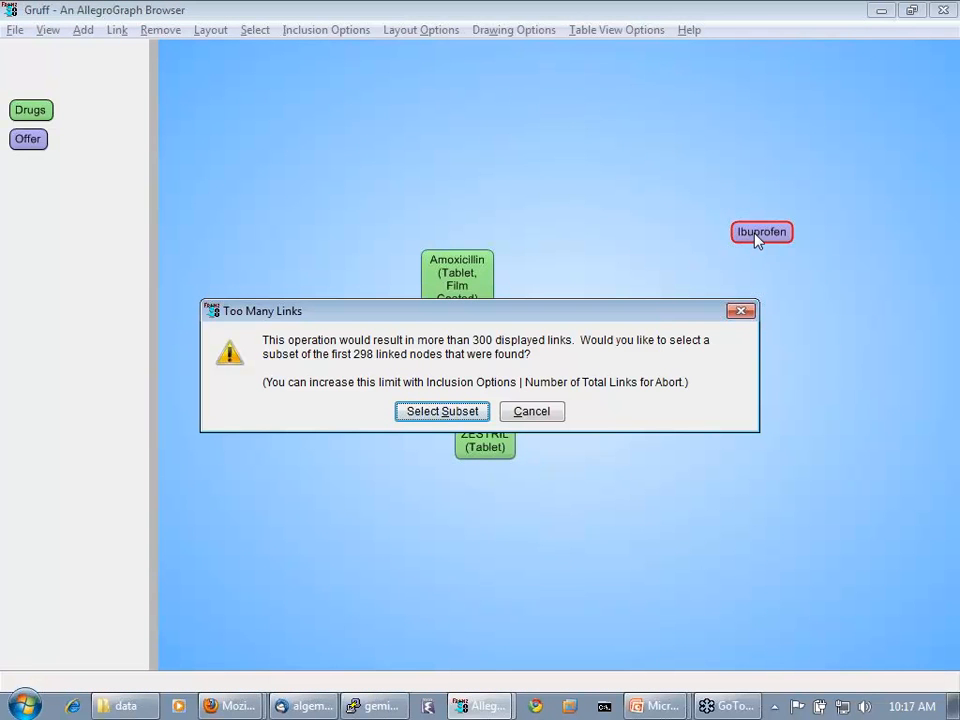
click(441, 412)
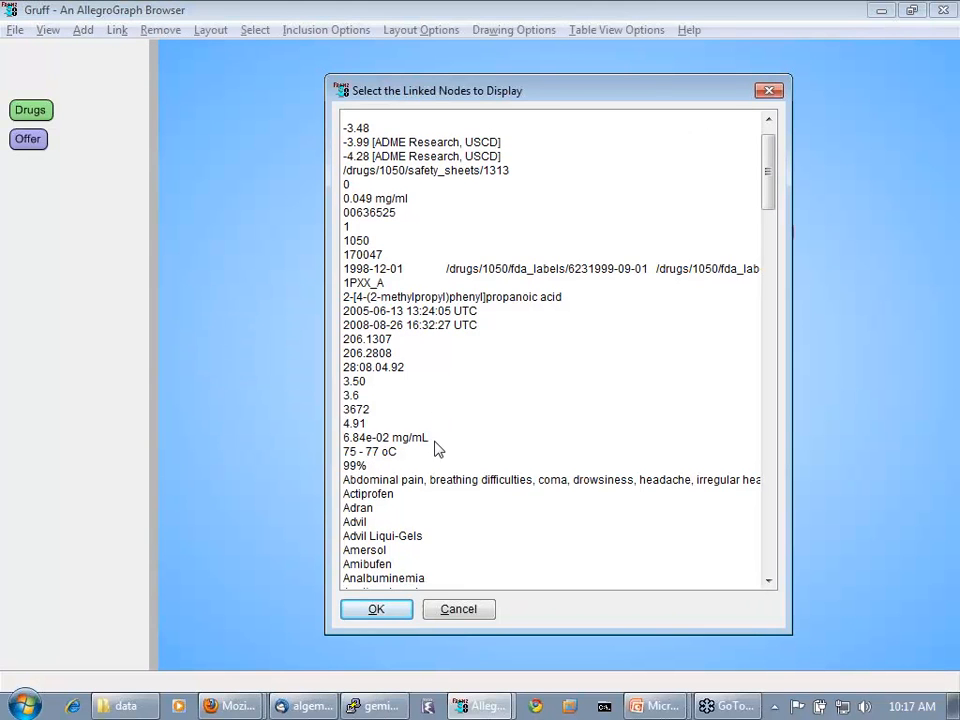
scroll(435, 450, down, 2)
scroll(433, 446, down, 2)
ctrl+click(415, 442)
ctrl+click(393, 469)
ctrl+click(372, 498)
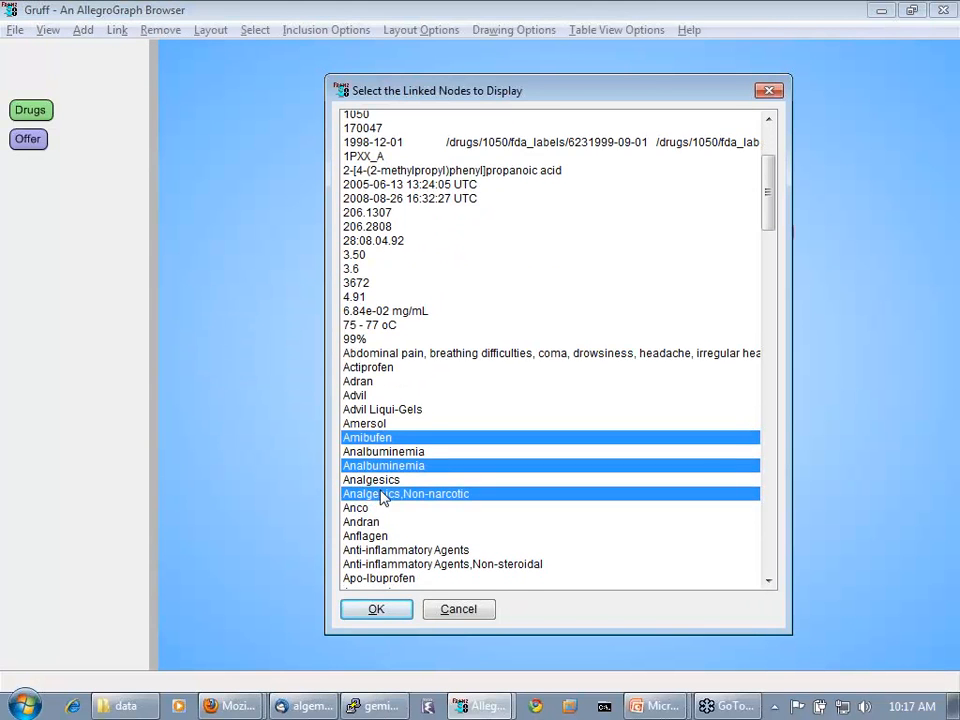
scroll(380, 499, down, 3)
ctrl+click(382, 498)
ctrl+click(384, 540)
ctrl+click(385, 553)
scroll(386, 518, down, 4)
ctrl+click(370, 511)
click(379, 611)
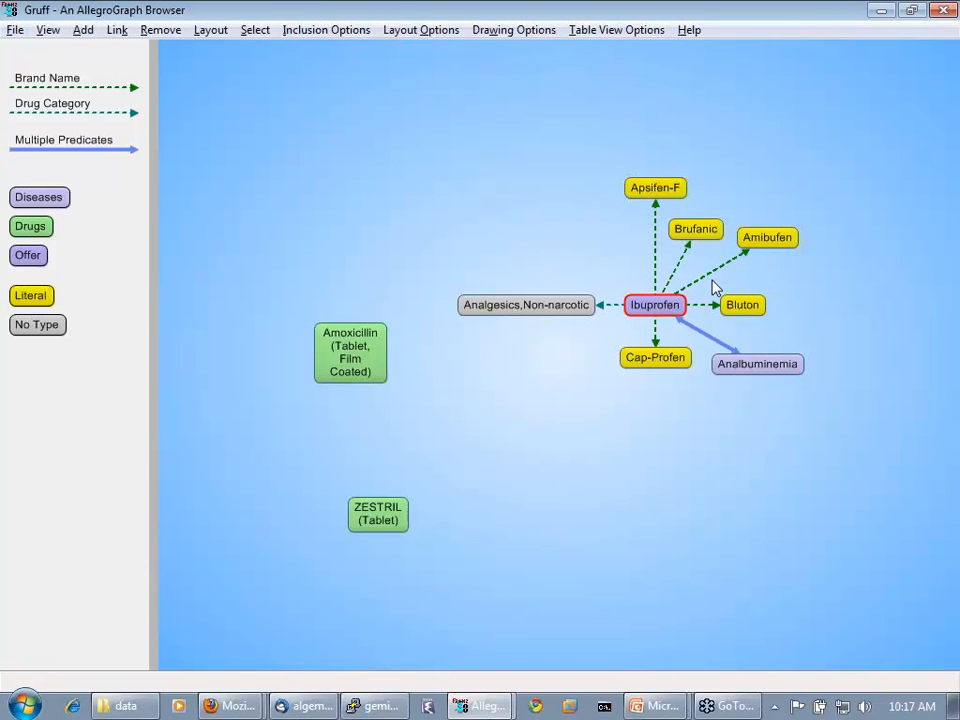
Step: Undo the addition of Ibuprofen's linked nodes and remove all the drug nodes from the graph
key(ctrl+z)
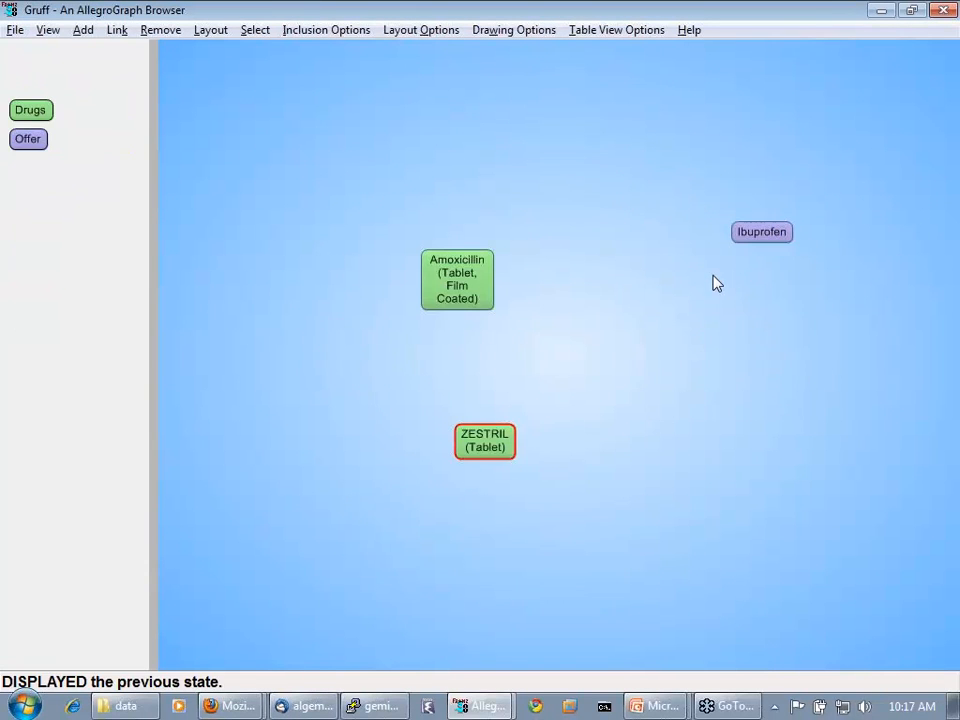
click(757, 245)
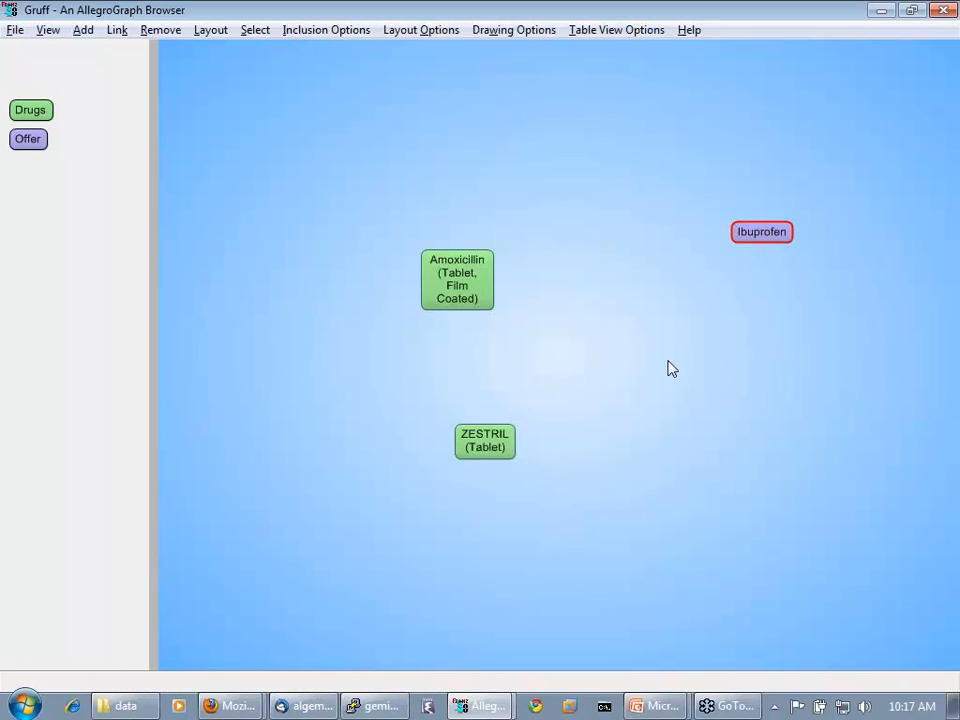
click(484, 450)
key(Delete)
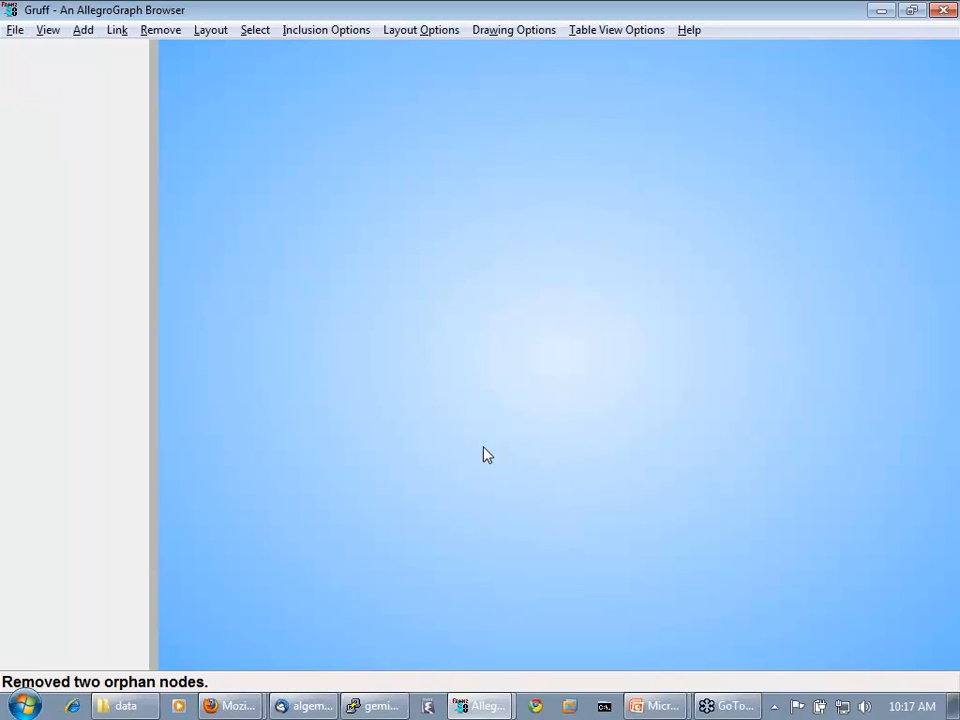
Step: Add the Ibuprofen node through a freetext subject query for "advil" and pin it in the lower-left part of the graph
key(f)
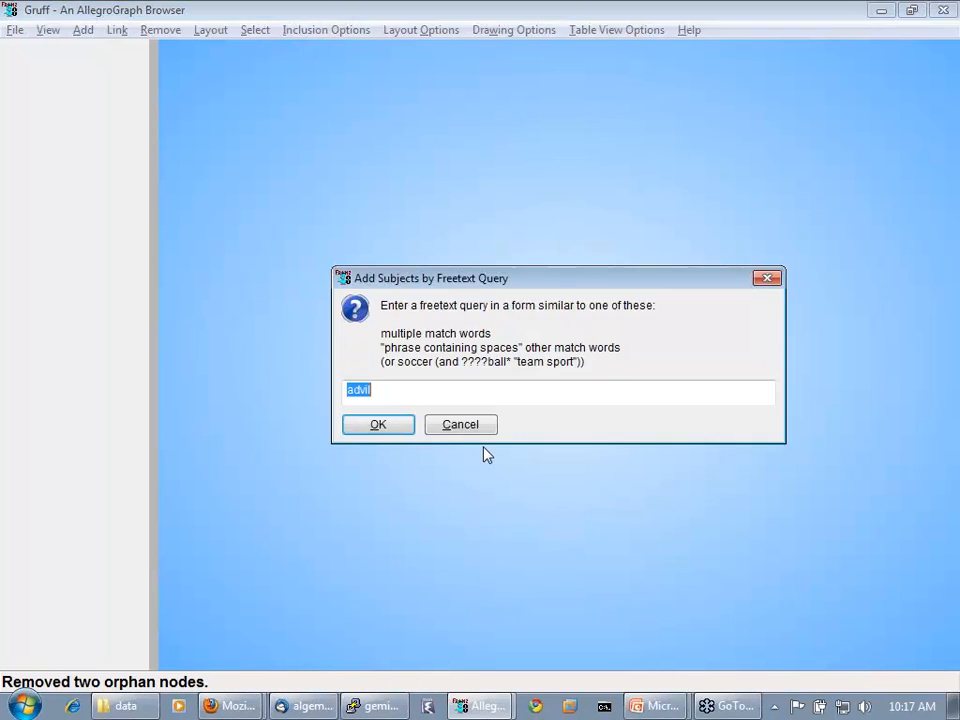
key(Return)
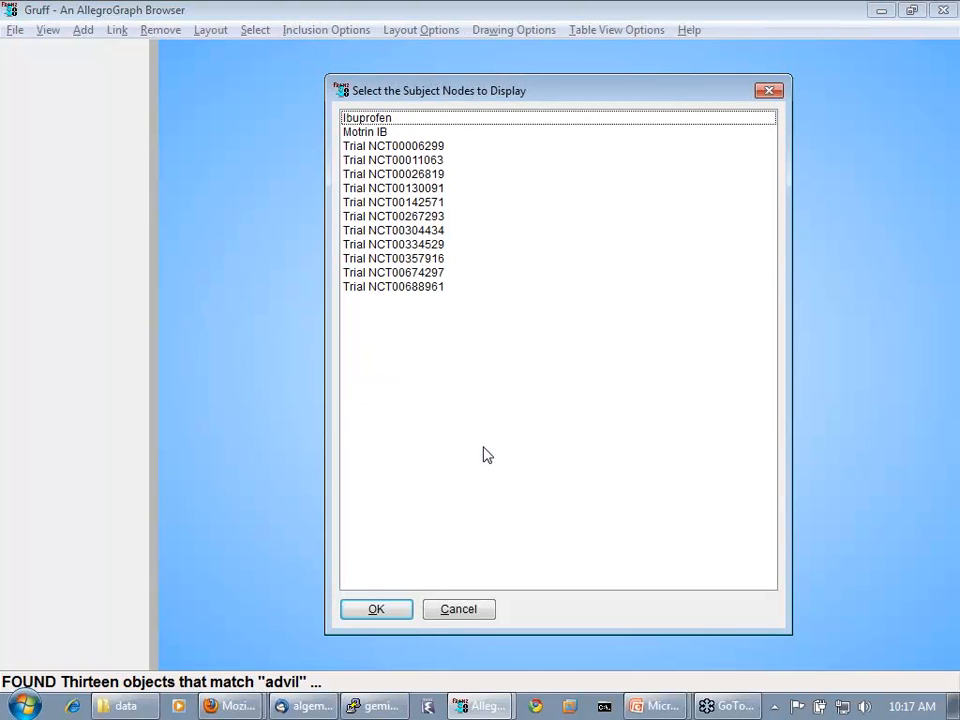
click(360, 118)
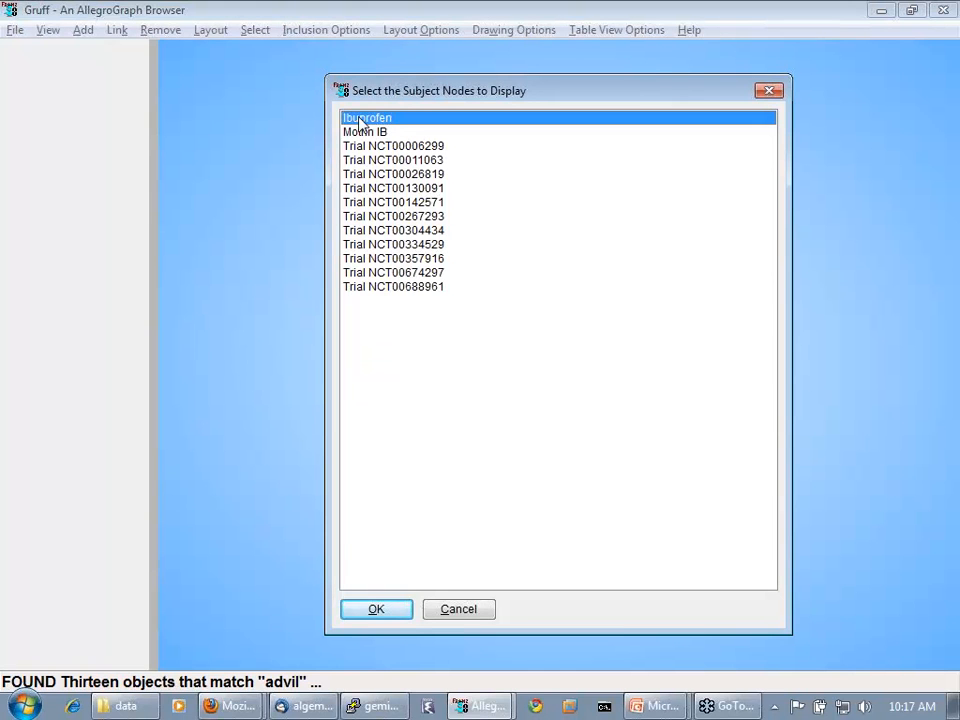
click(373, 612)
drag(561, 358, 317, 451)
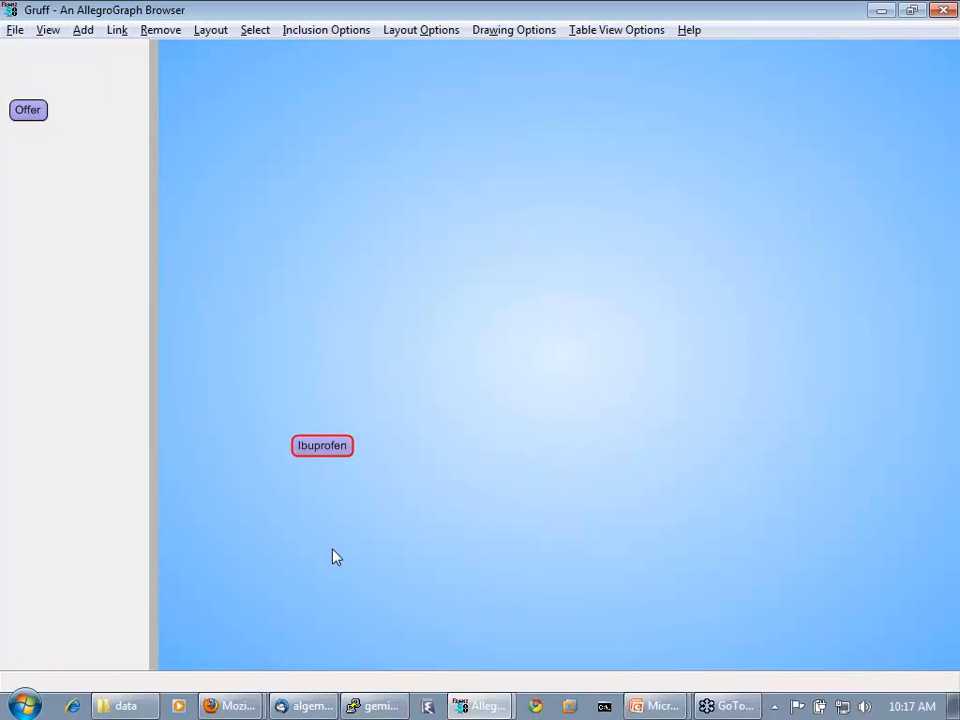
click(323, 450)
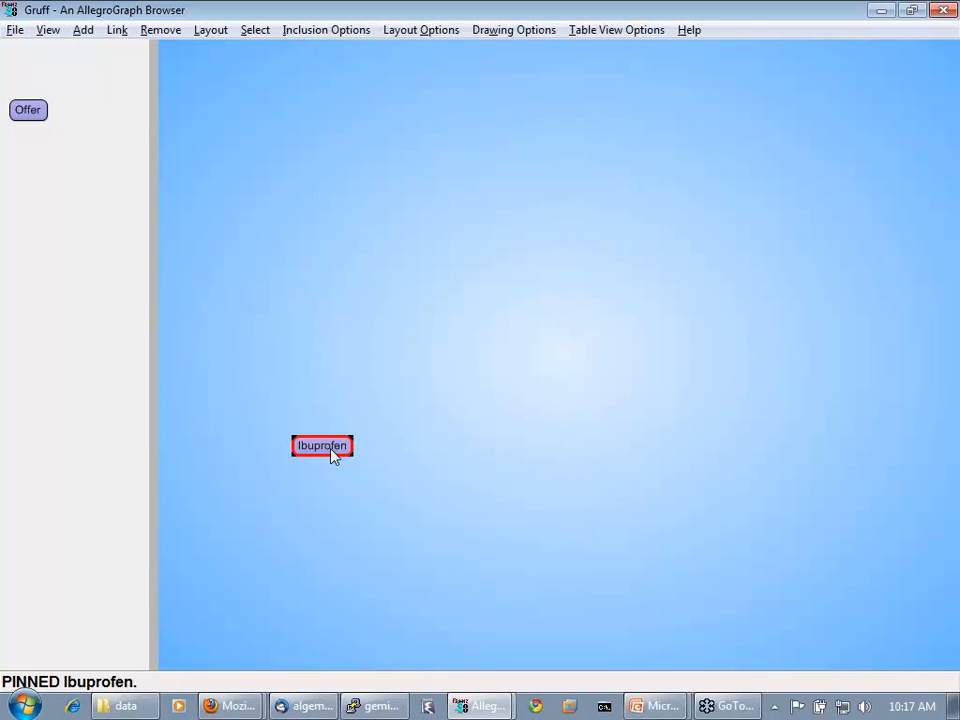
drag(333, 455, 314, 483)
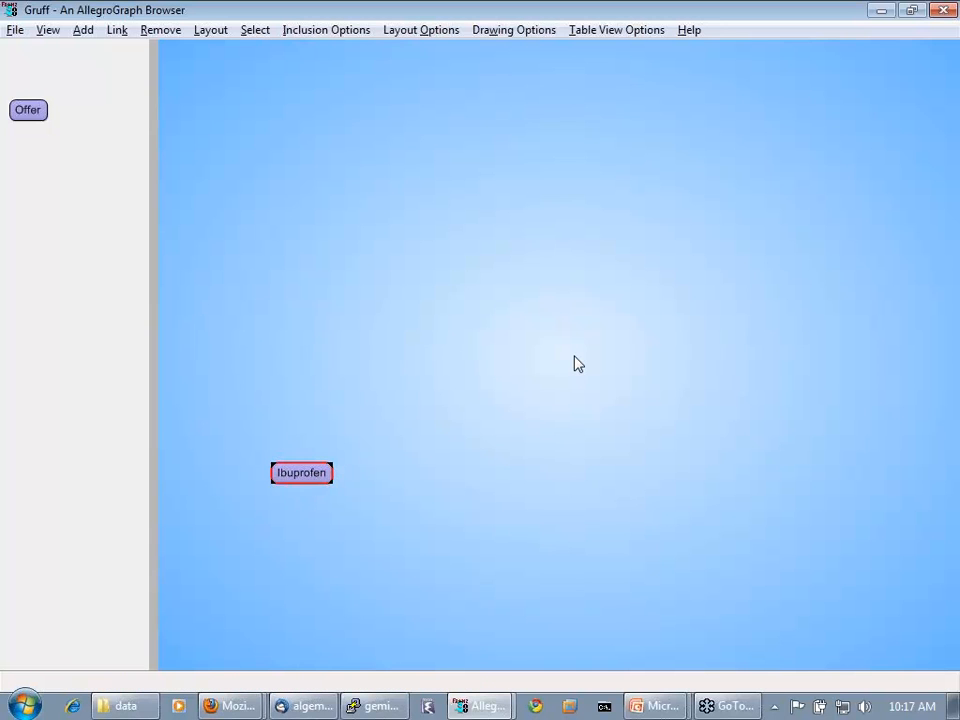
Step: Add the Heroin node through a freetext subject query for "heroin" and pin it in the upper-right part of the graph, away from Ibuprofen
key(f)
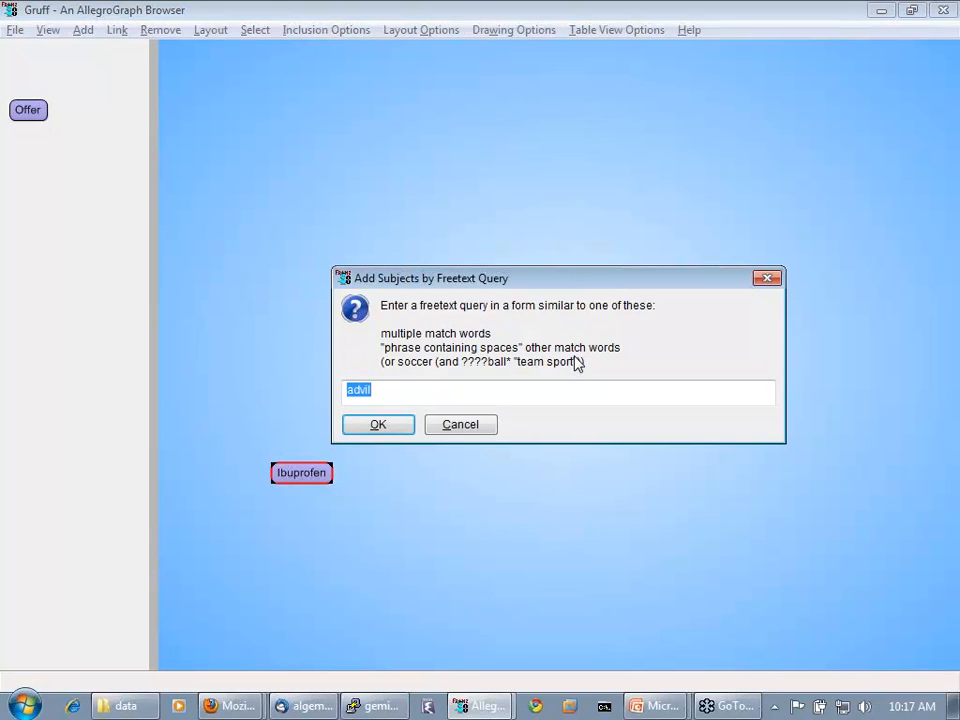
text(heroin)
key(Return)
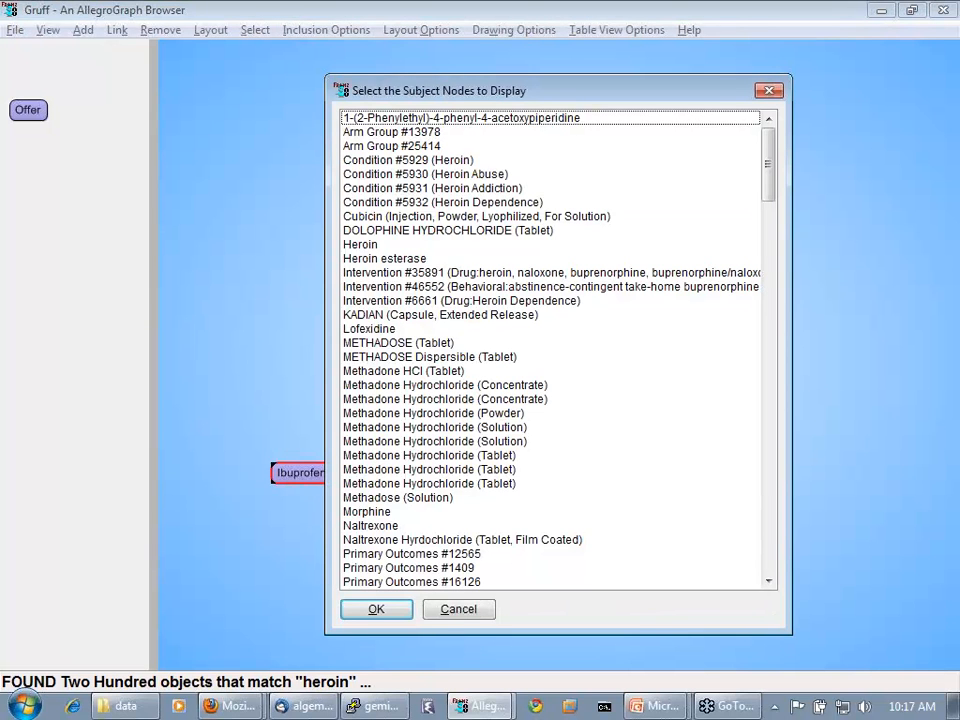
click(372, 246)
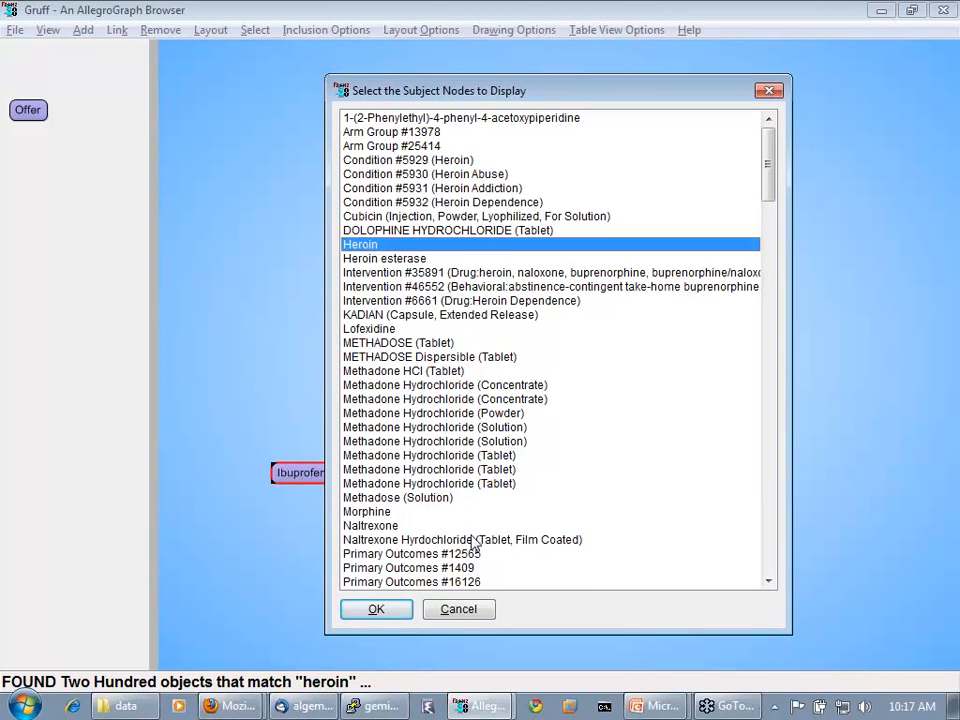
click(376, 609)
drag(467, 369, 371, 433)
drag(655, 353, 716, 207)
click(716, 210)
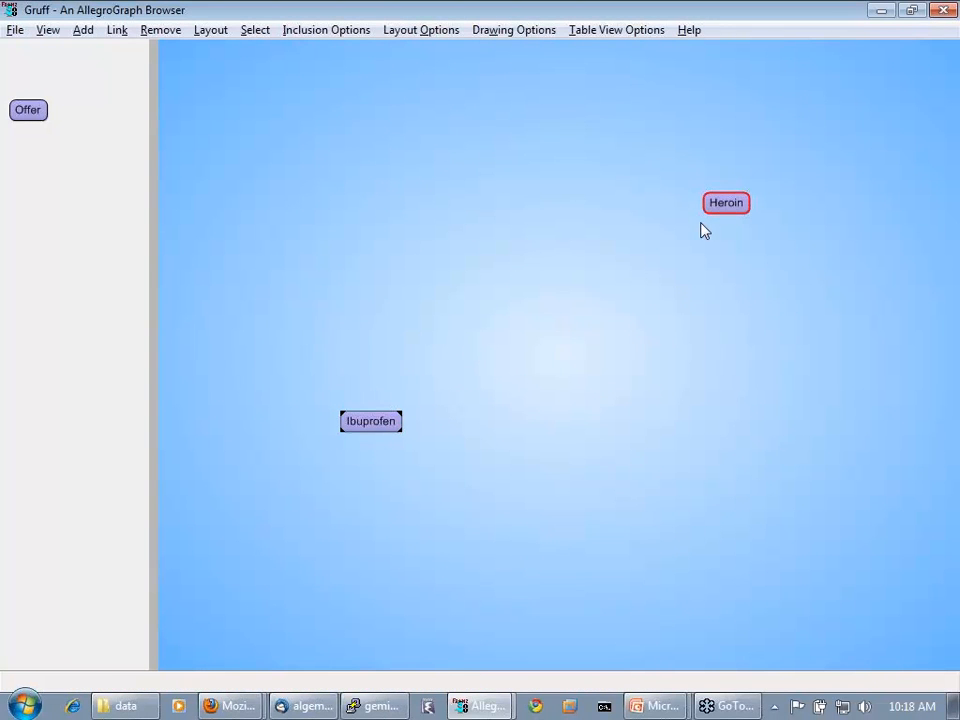
key(p)
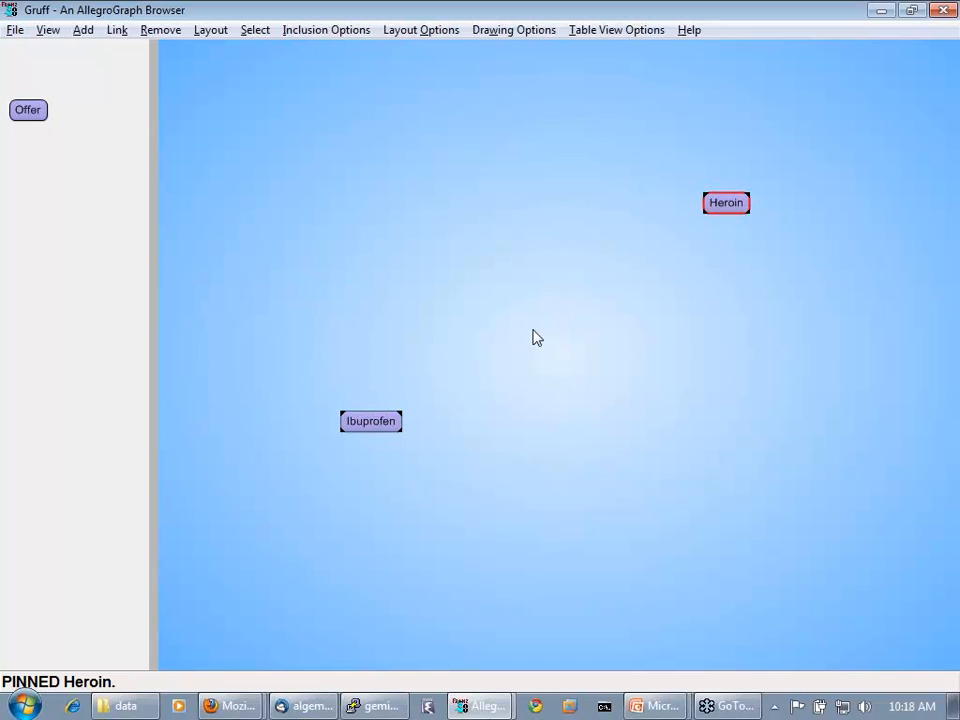
Step: Find the paths between the Ibuprofen node and the Heroin node
click(382, 429)
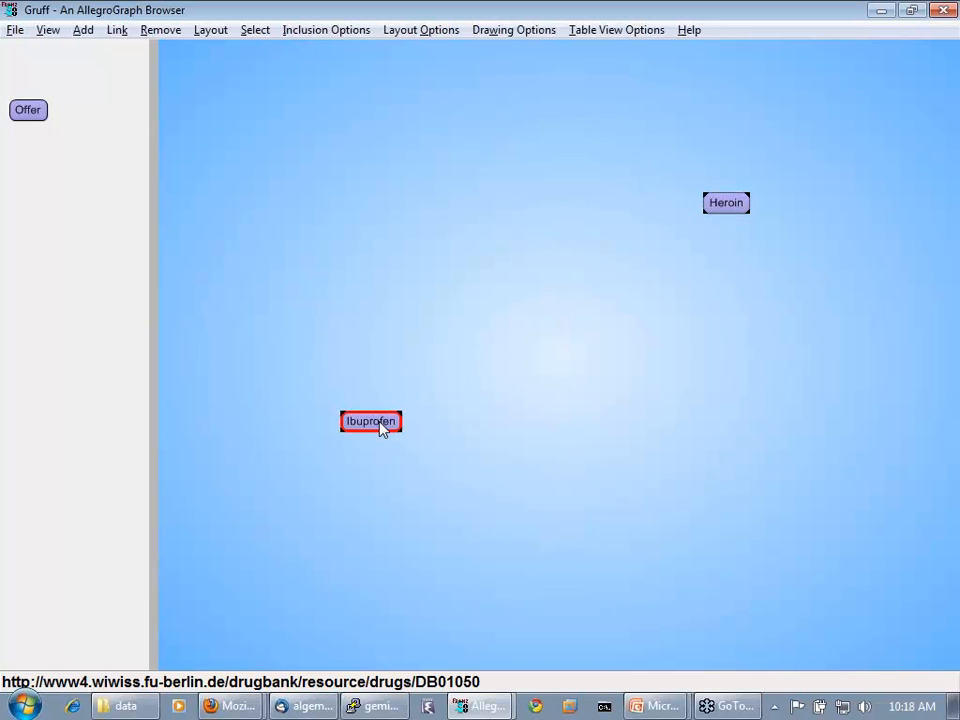
key(f)
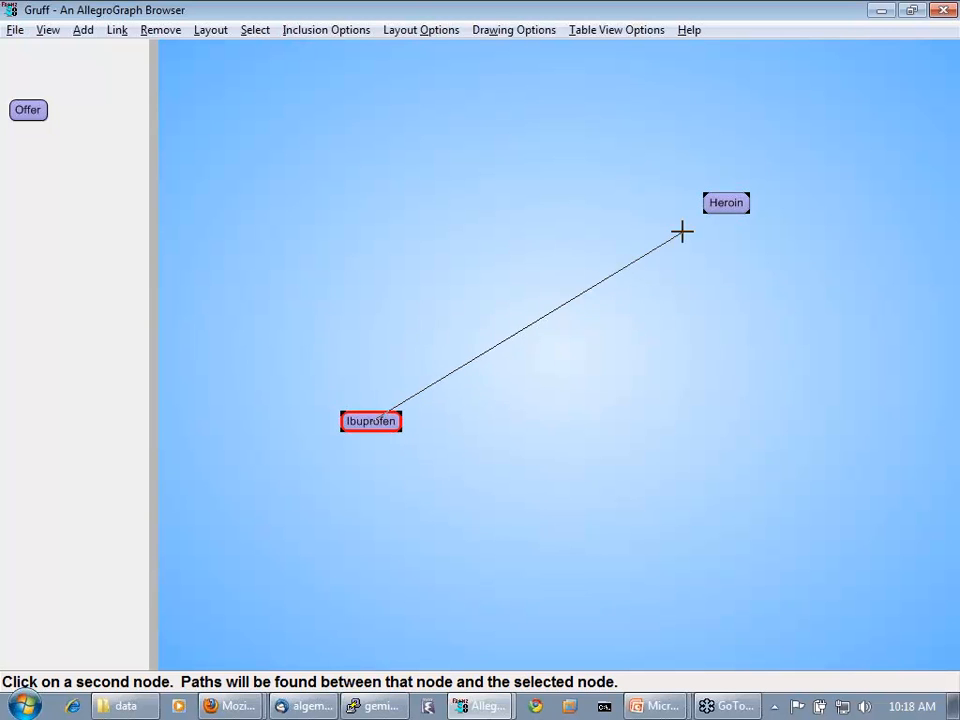
click(724, 203)
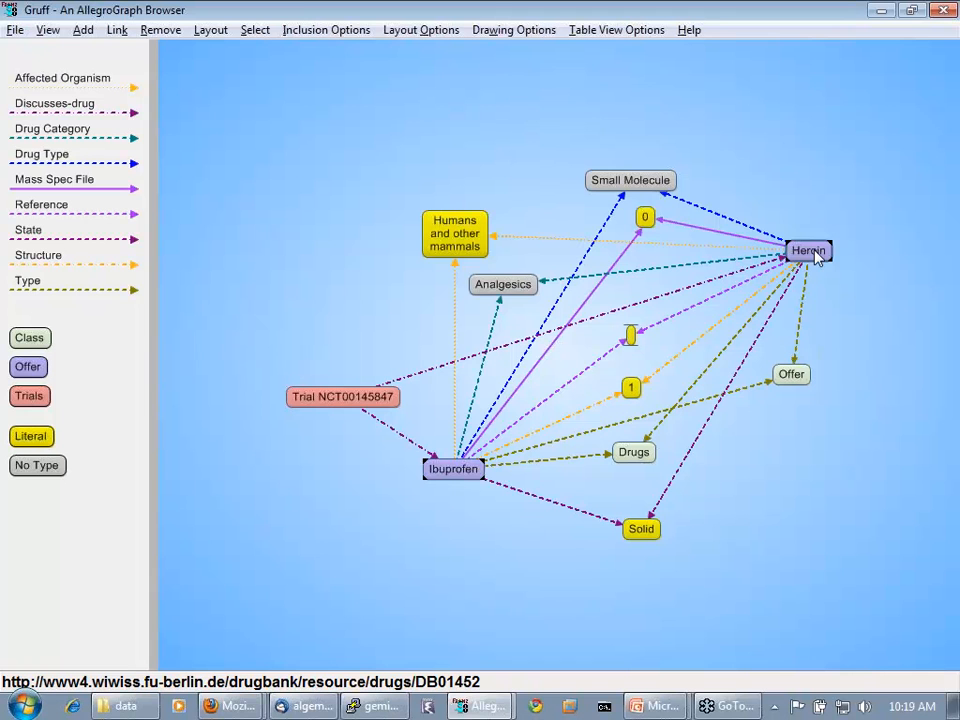
Step: Turn off the use of label properties for node labels to compare the names with the raw identifiers, and turn it back on
click(513, 29)
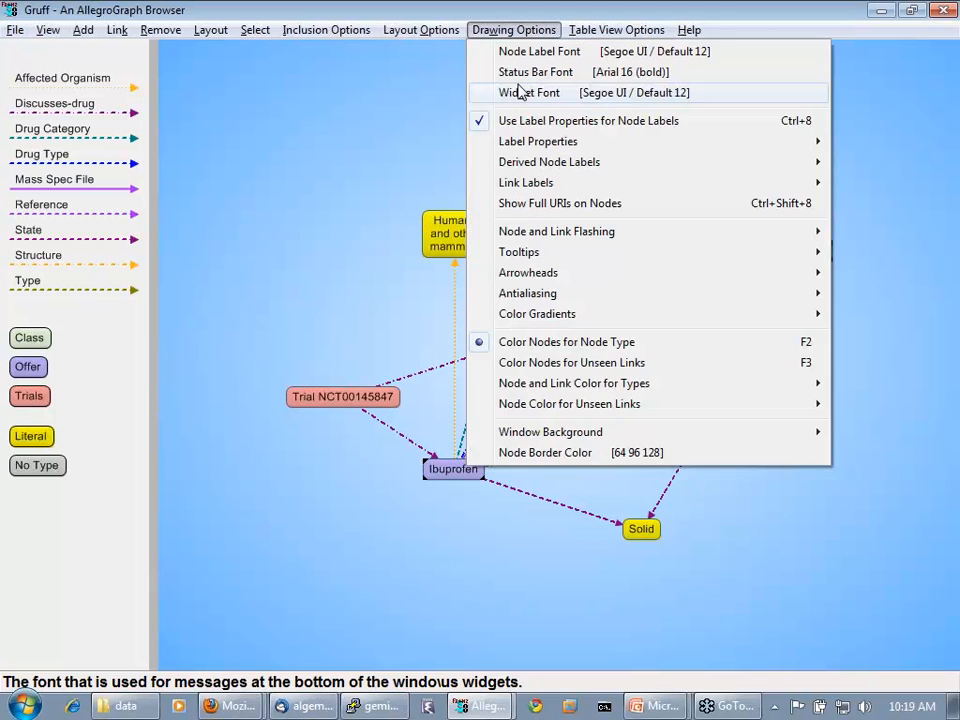
click(543, 124)
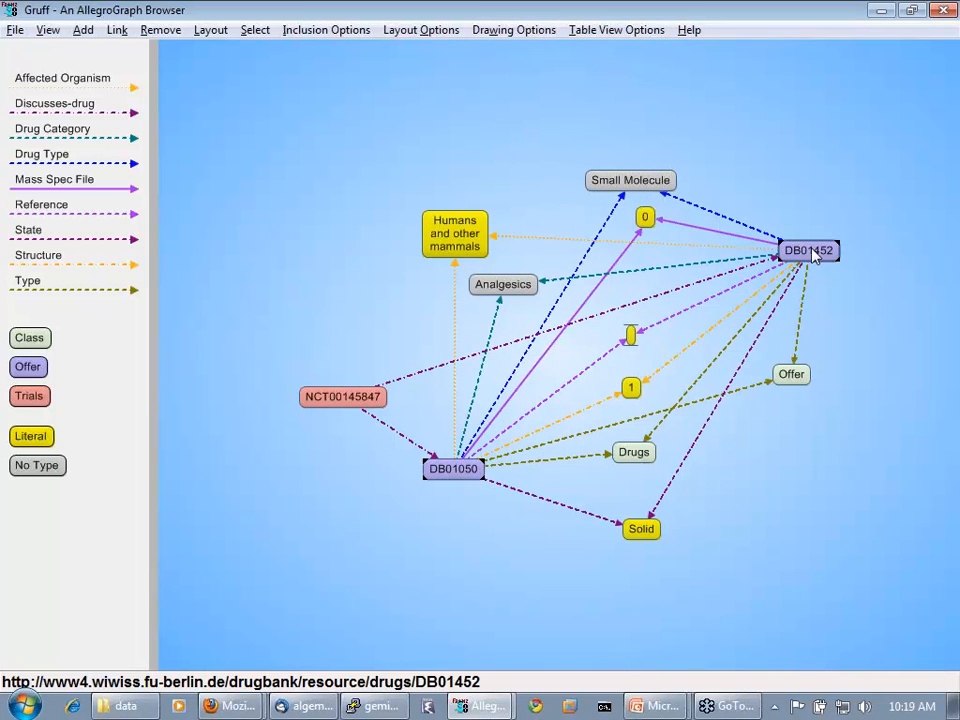
click(503, 32)
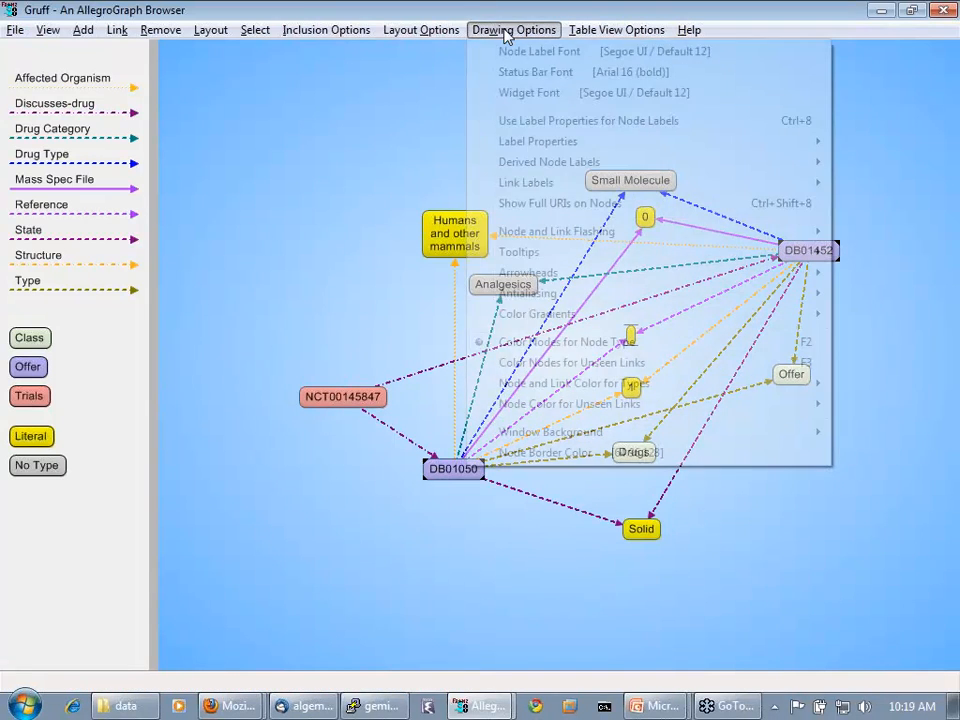
click(536, 121)
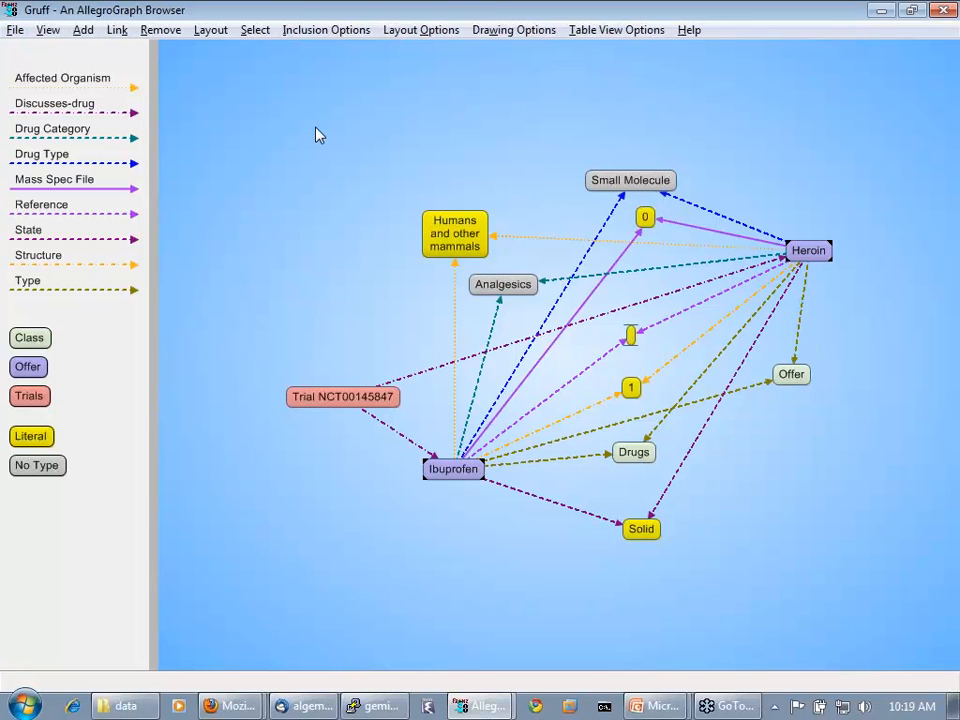
Step: Erase all nodes of the Ibuprofen and Heroin path graph in eraser mode and exit that mode
key(q)
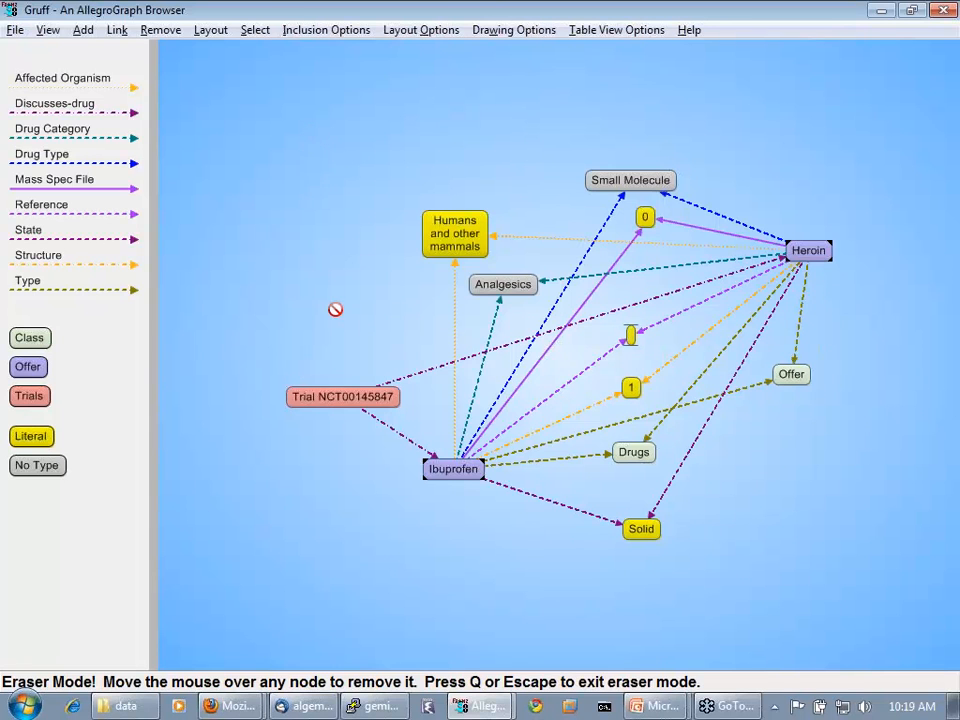
mouse_move(347, 396)
mouse_move(482, 313)
mouse_move(474, 238)
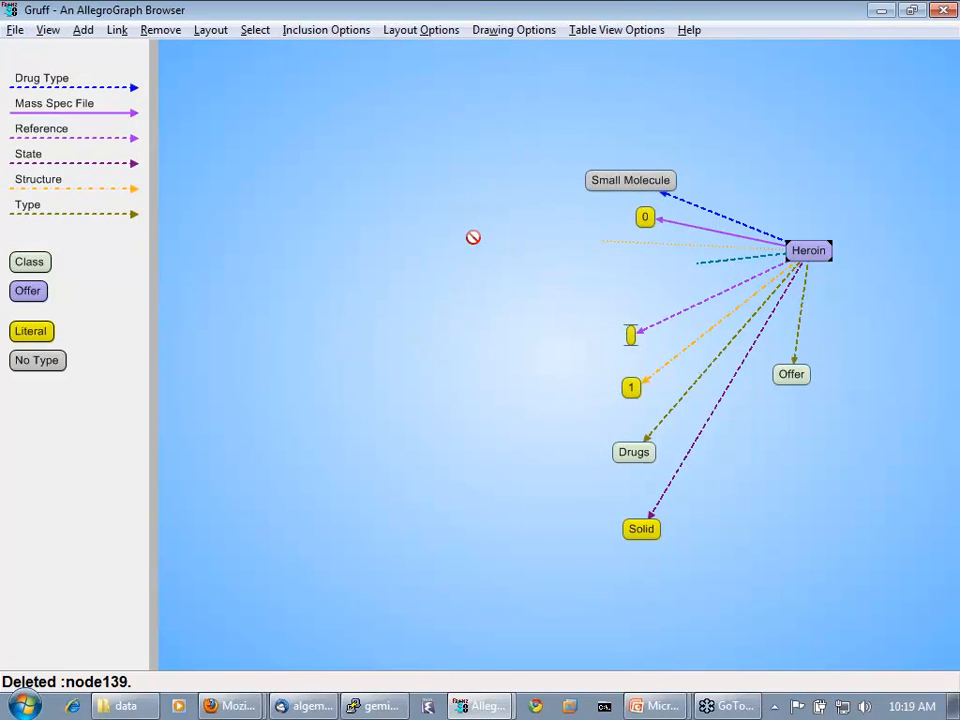
mouse_move(649, 364)
mouse_move(675, 517)
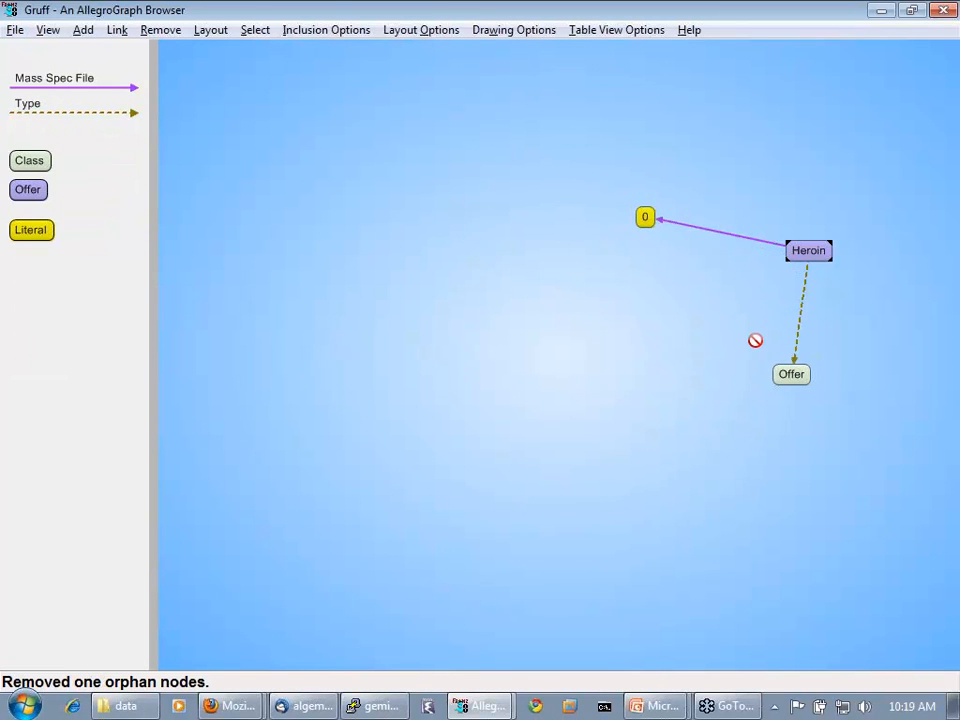
click(527, 282)
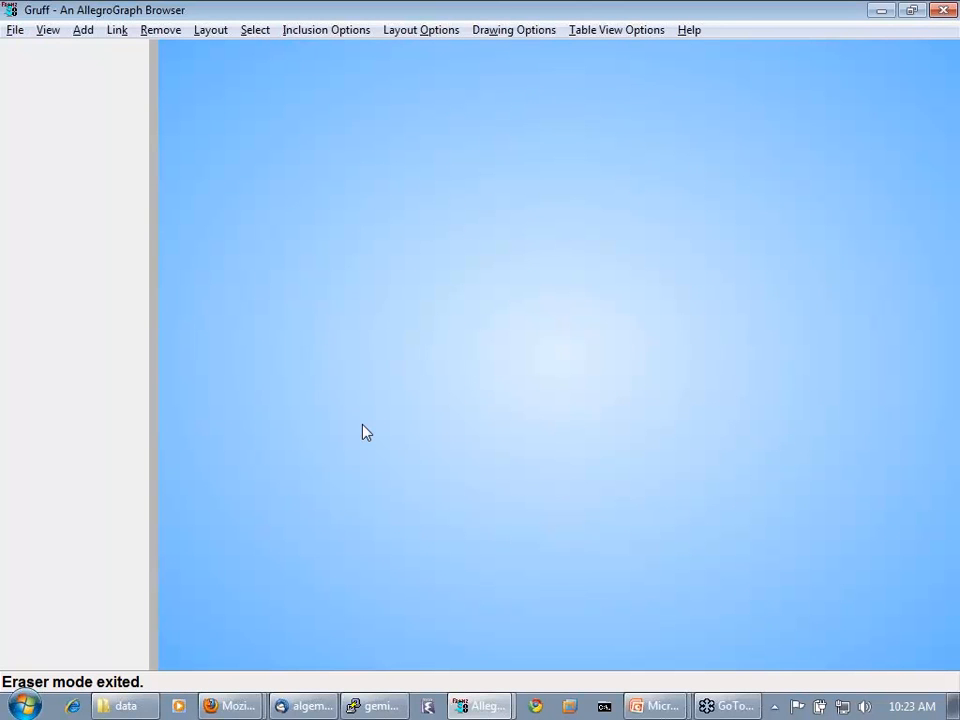
Step: Switch to the query view and load the saved query string file type2diabetes-and-lipitor-sparql4.query
click(44, 31)
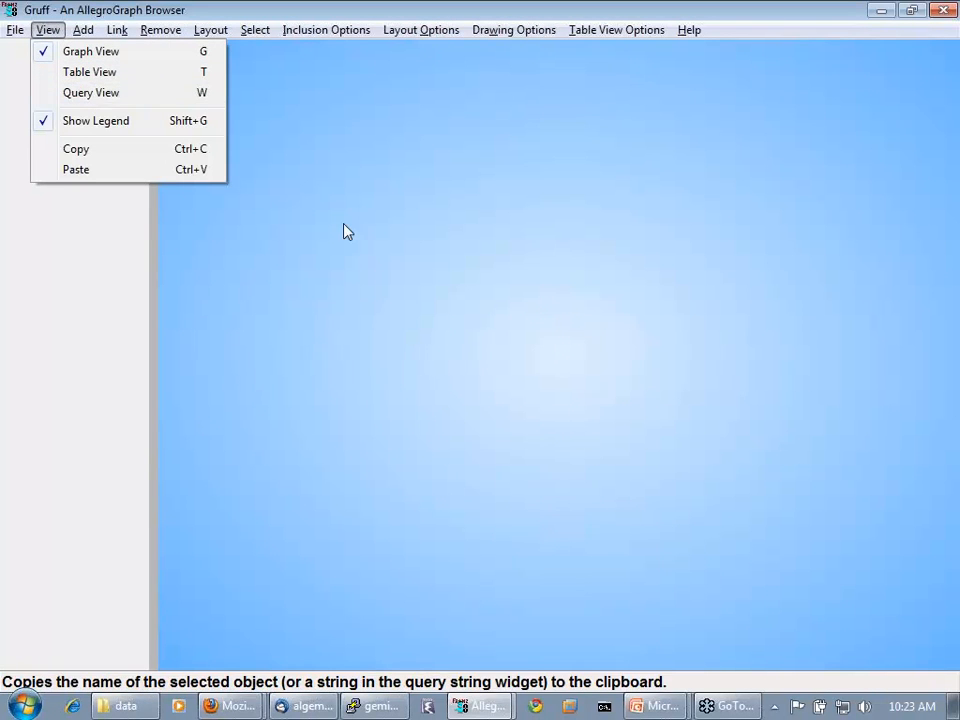
click(352, 253)
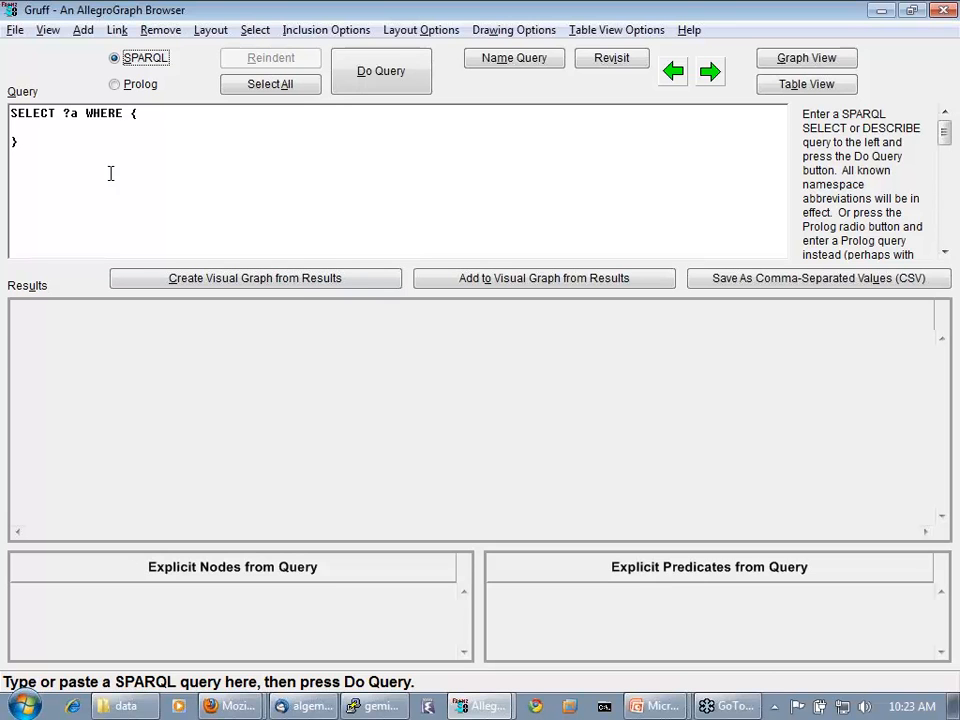
click(16, 31)
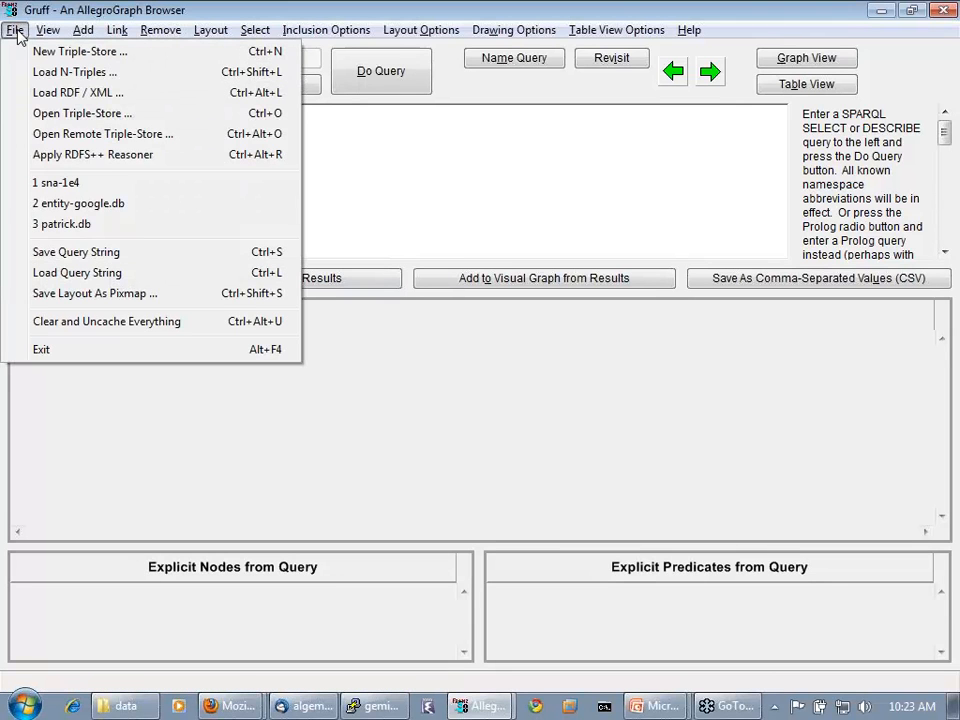
click(84, 271)
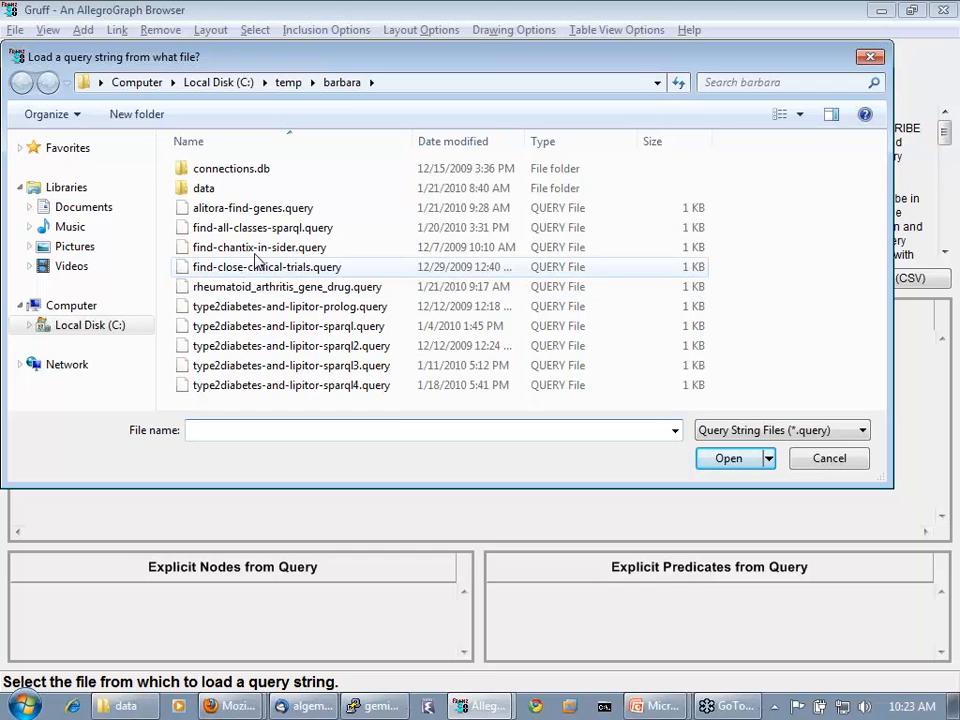
click(230, 386)
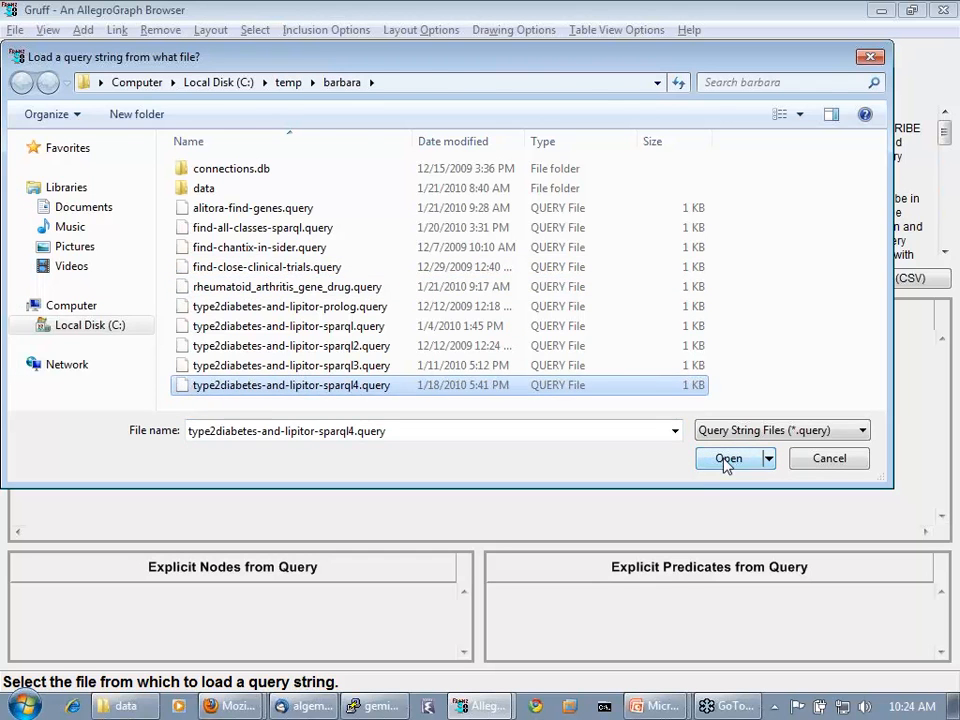
click(722, 458)
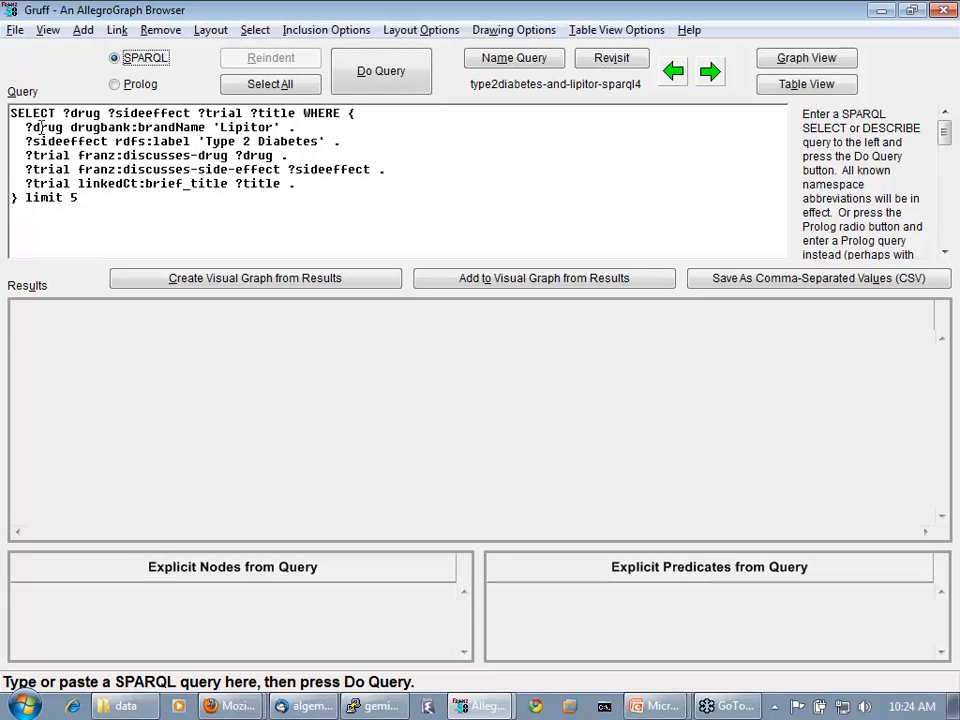
Step: Run the Lipitor and Type 2 Diabetes SPARQL query and create a visual graph from its results
click(218, 128)
click(365, 86)
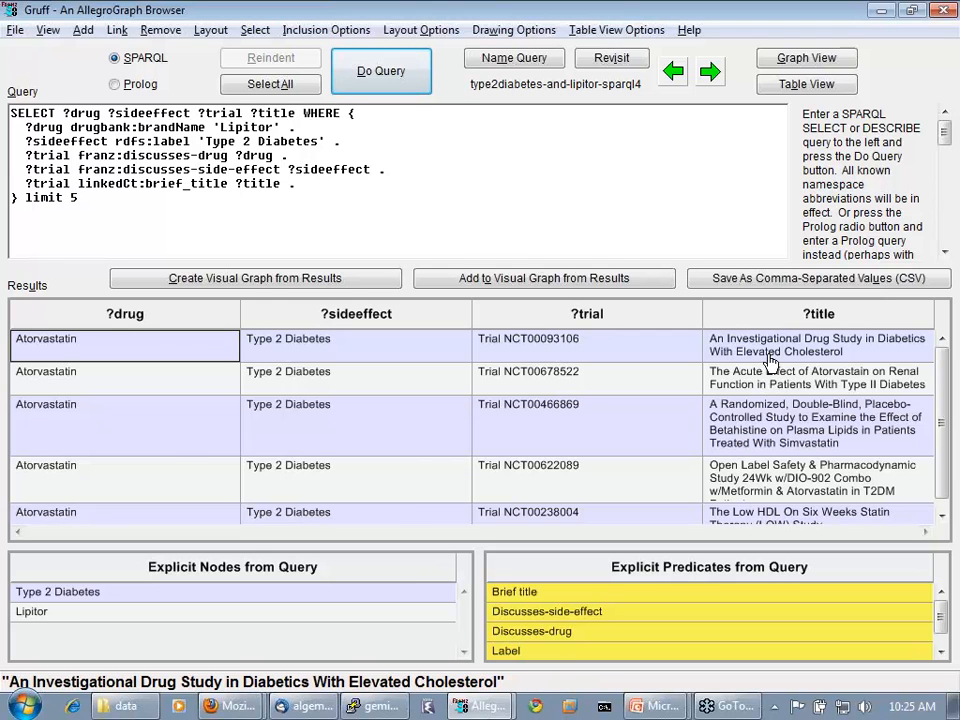
click(240, 279)
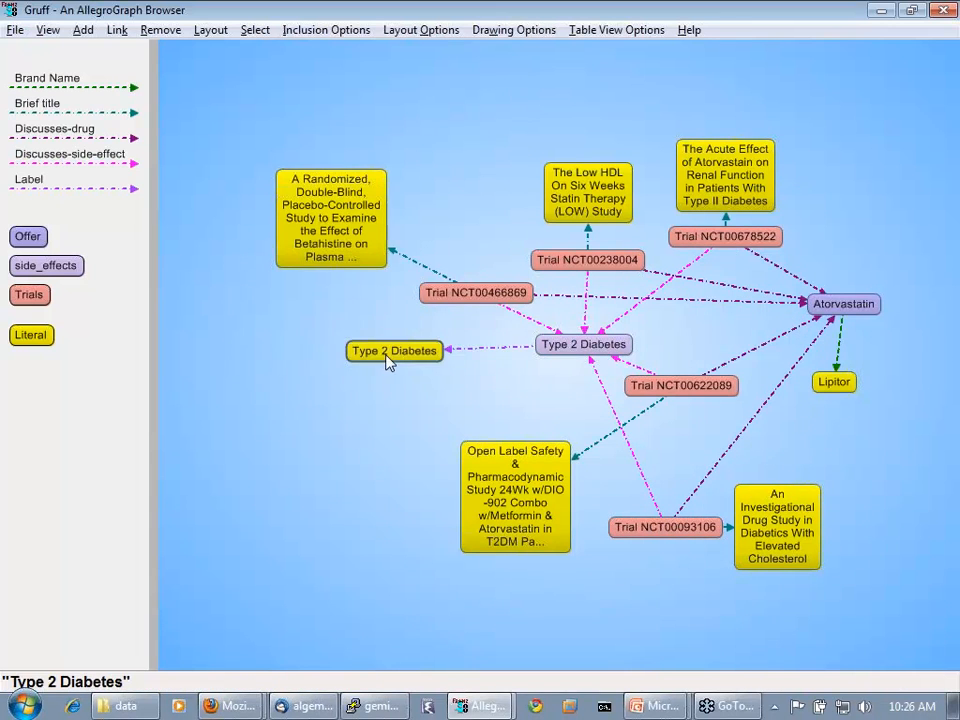
Step: Move the yellow Type 2 Diabetes literal away from the other nodes and choose Trial NCT00466869's linked verification date, August 2007
drag(387, 356, 322, 373)
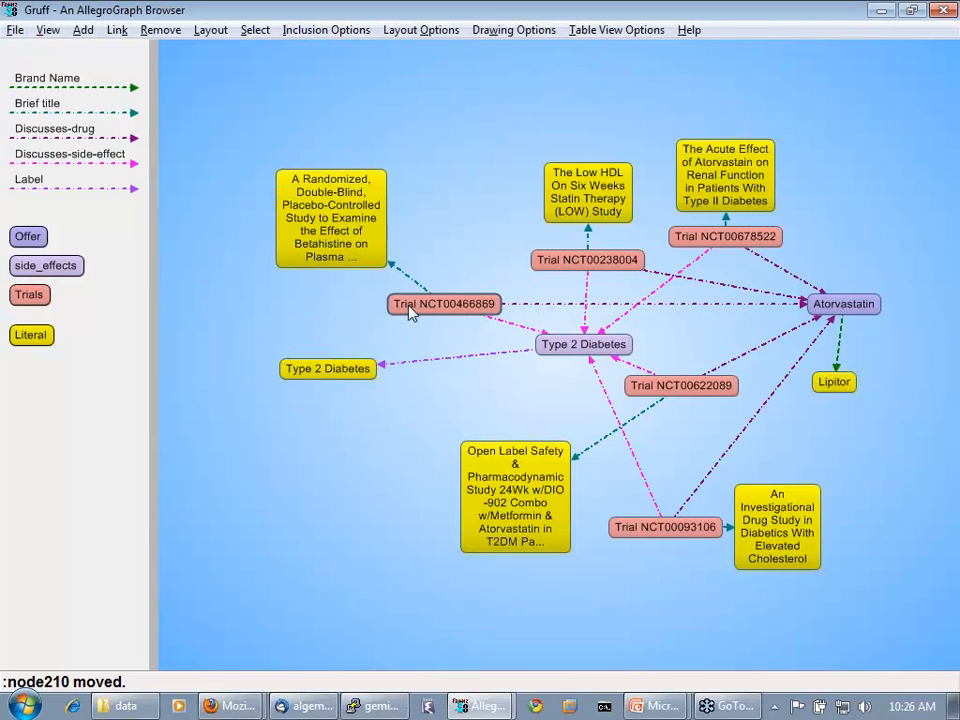
click(445, 333)
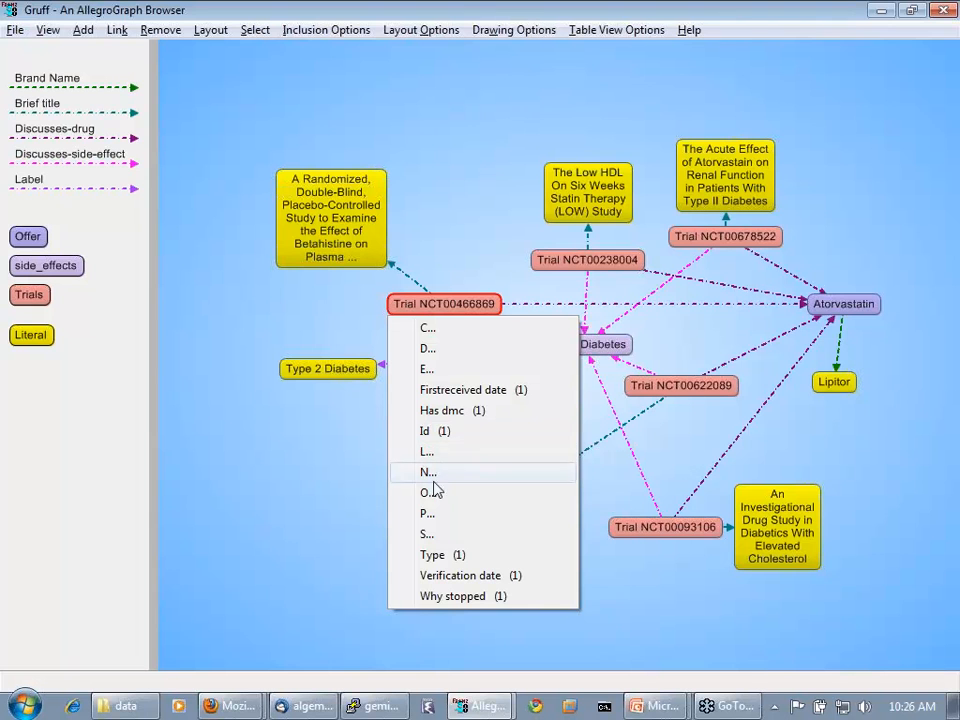
click(433, 576)
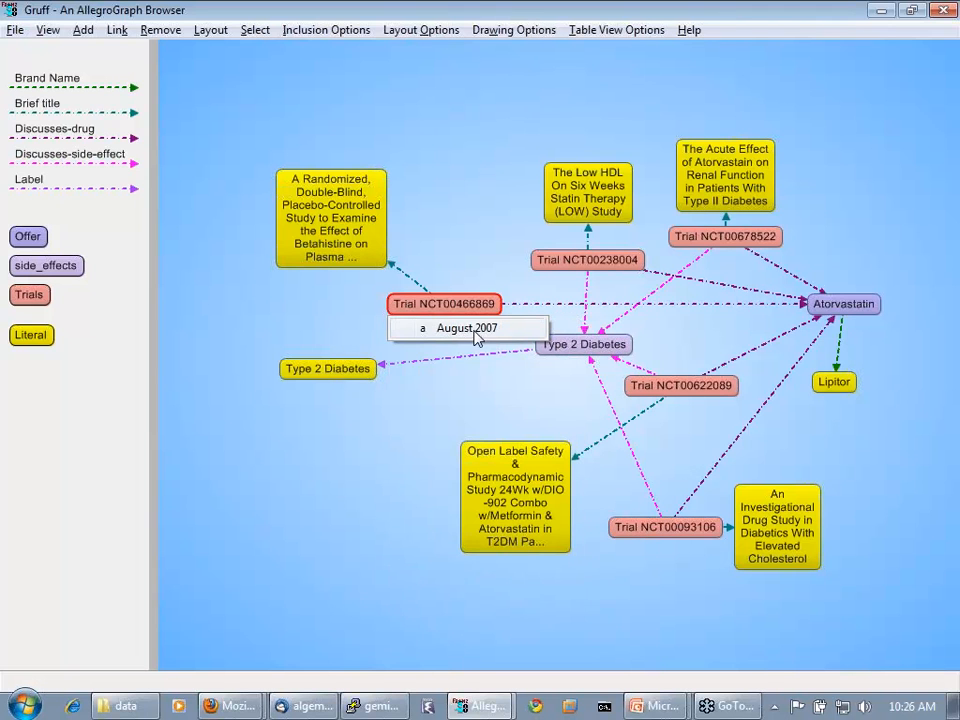
click(476, 336)
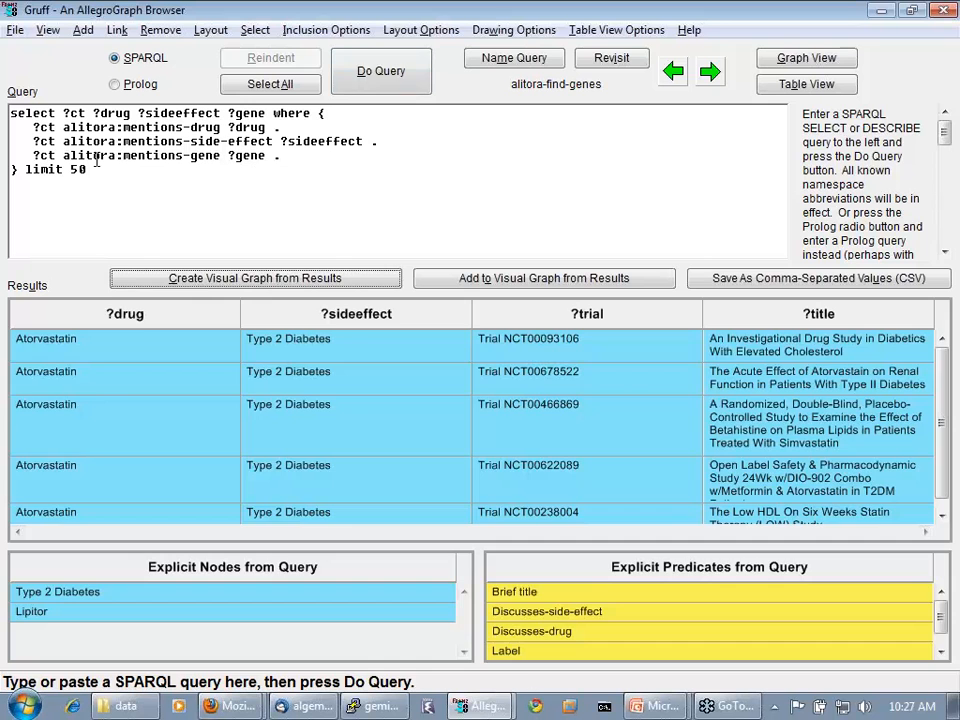
Step: Run the alitora-find-genes SPARQL query and create a visual graph of its trials, drugs, side effects and genes
click(388, 72)
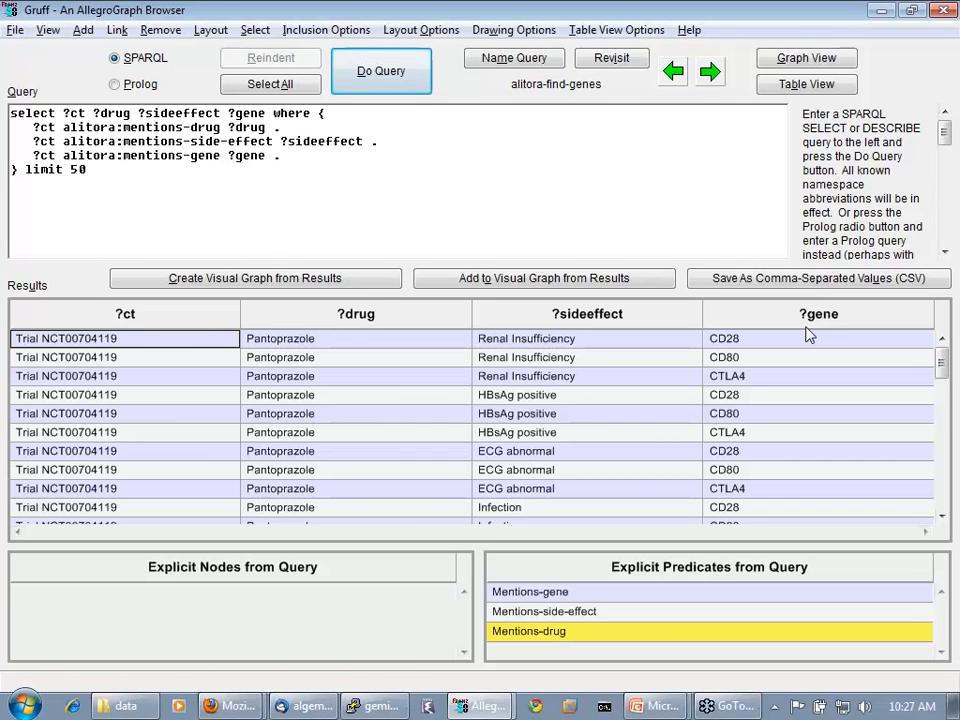
click(277, 285)
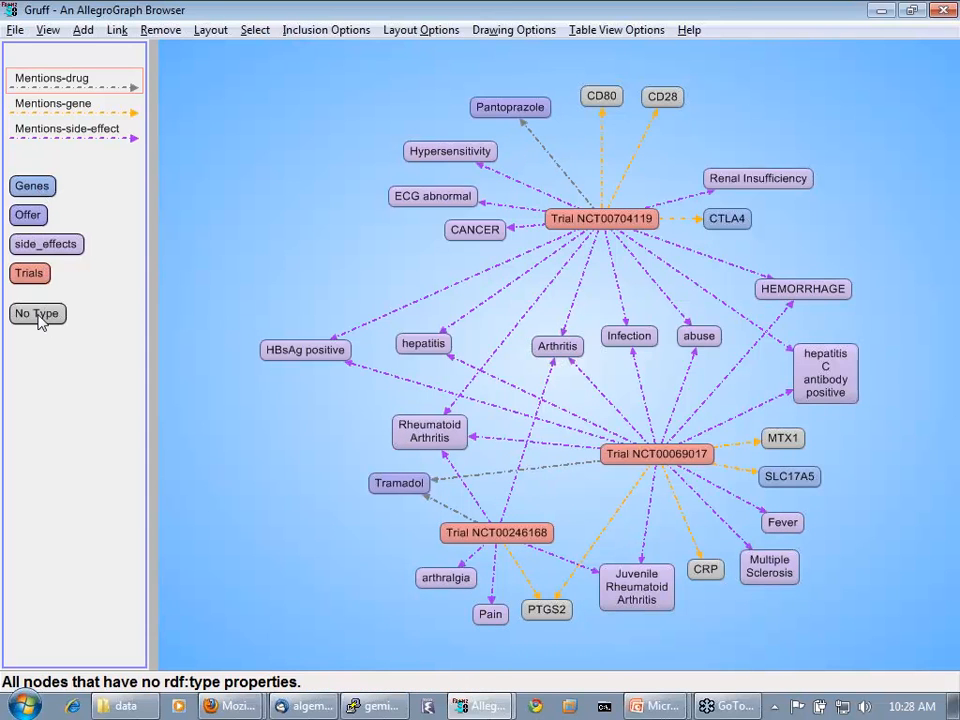
click(46, 188)
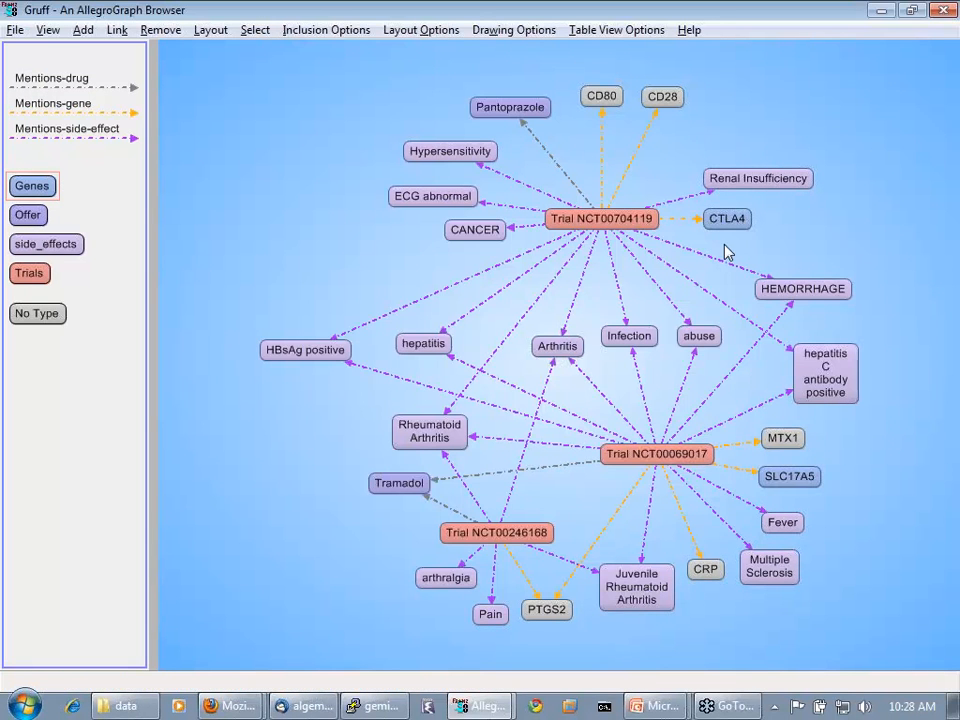
Step: Erase most nodes in eraser mode, keeping Trial NCT00704119 and Trial NCT00246168 with a few linked nodes, and move the two trials farther apart
key(q)
mouse_move(834, 334)
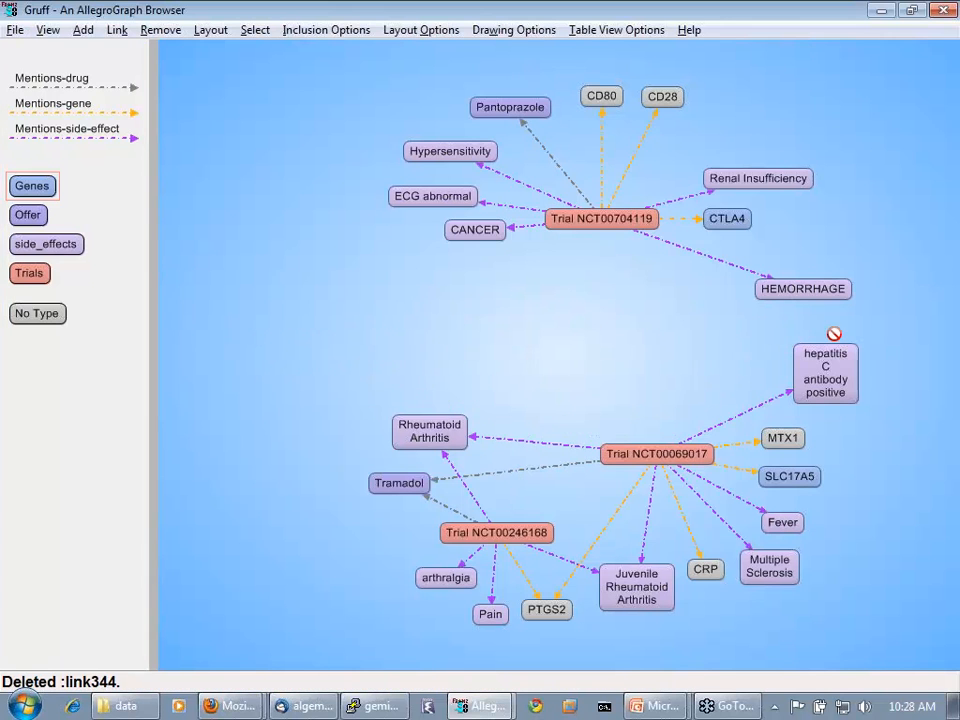
mouse_move(826, 358)
mouse_move(435, 431)
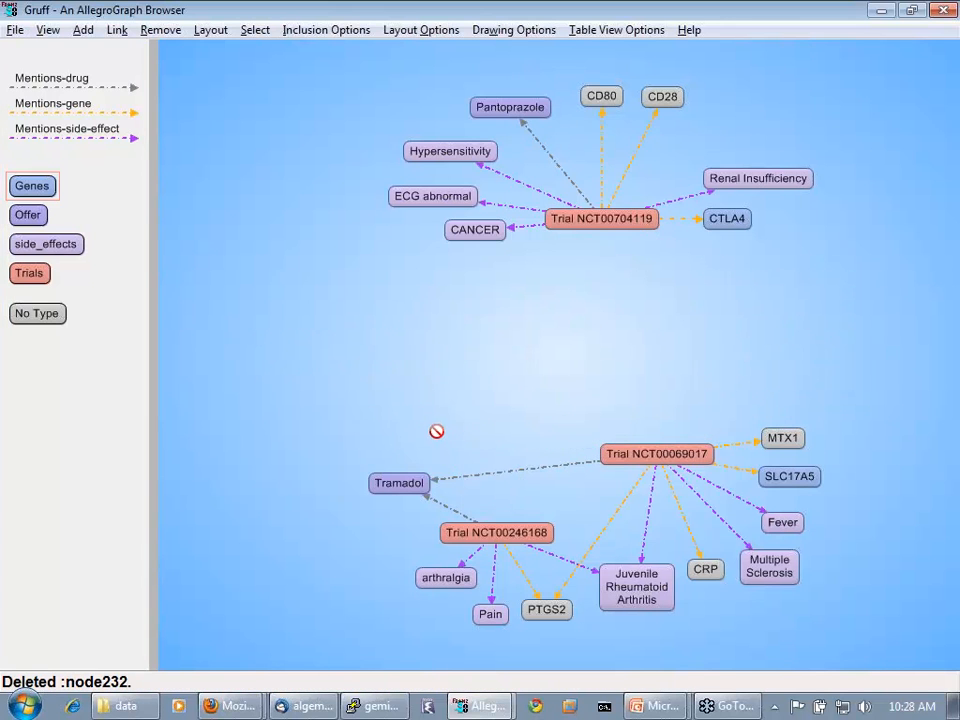
mouse_move(646, 114)
mouse_move(450, 274)
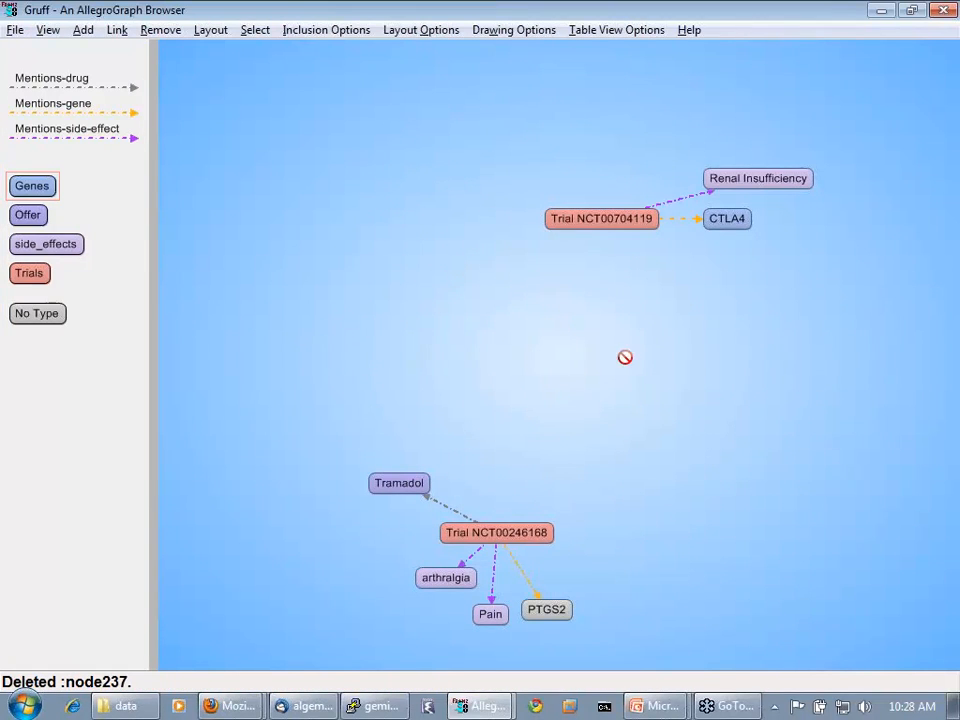
click(699, 377)
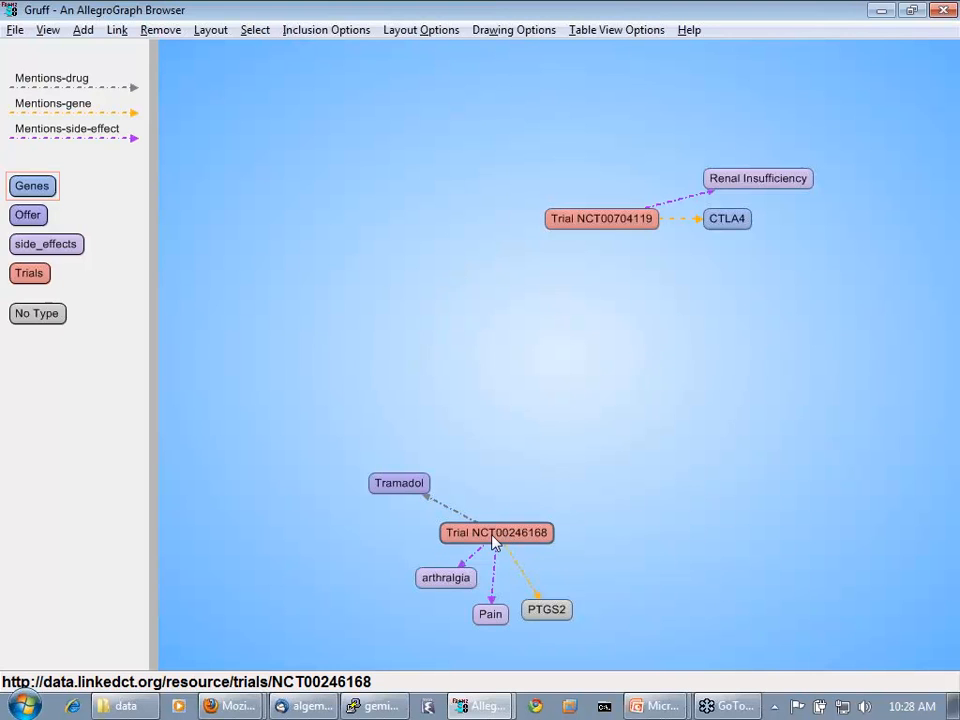
drag(491, 535, 440, 539)
drag(613, 232, 652, 165)
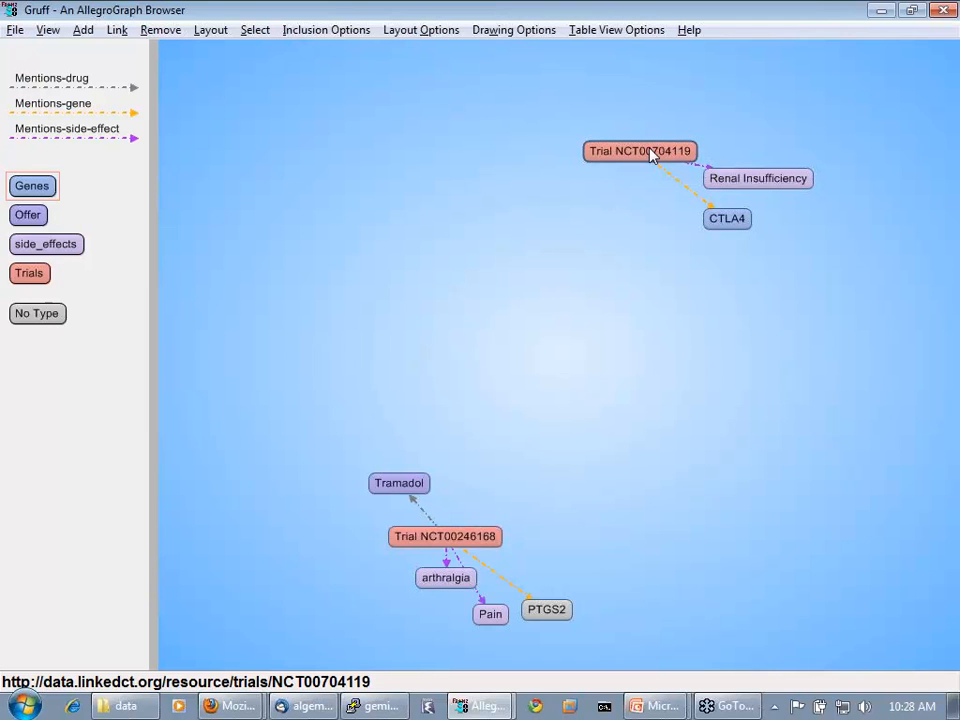
Step: Make all predicates current for both subjects and objects, and find the paths between Trial NCT00704119 and Trial NCT00246168
click(650, 150)
key(p)
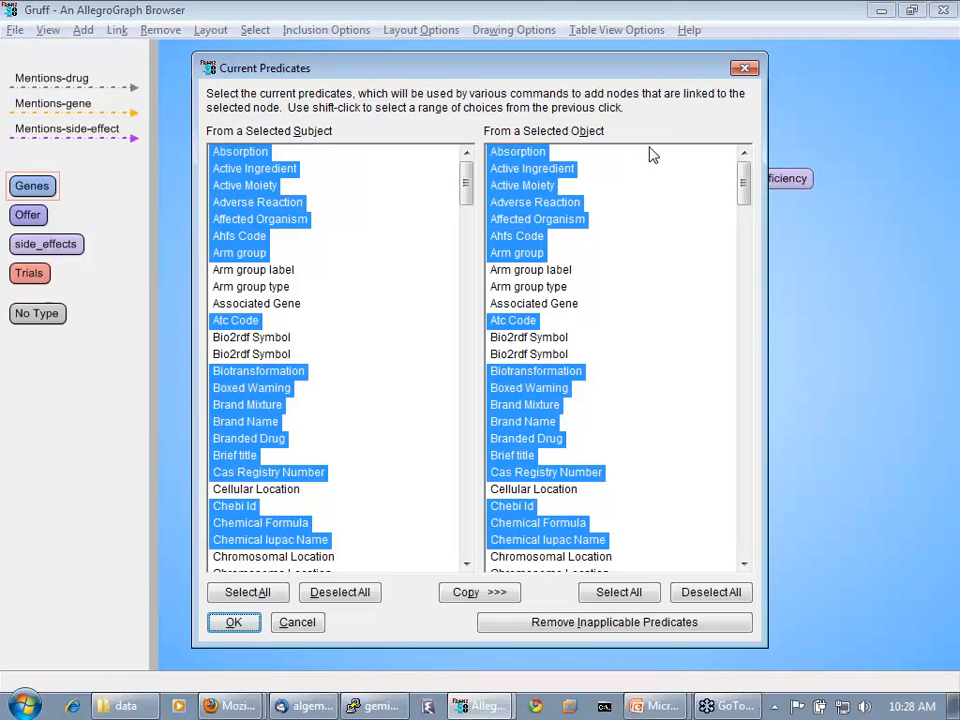
click(248, 593)
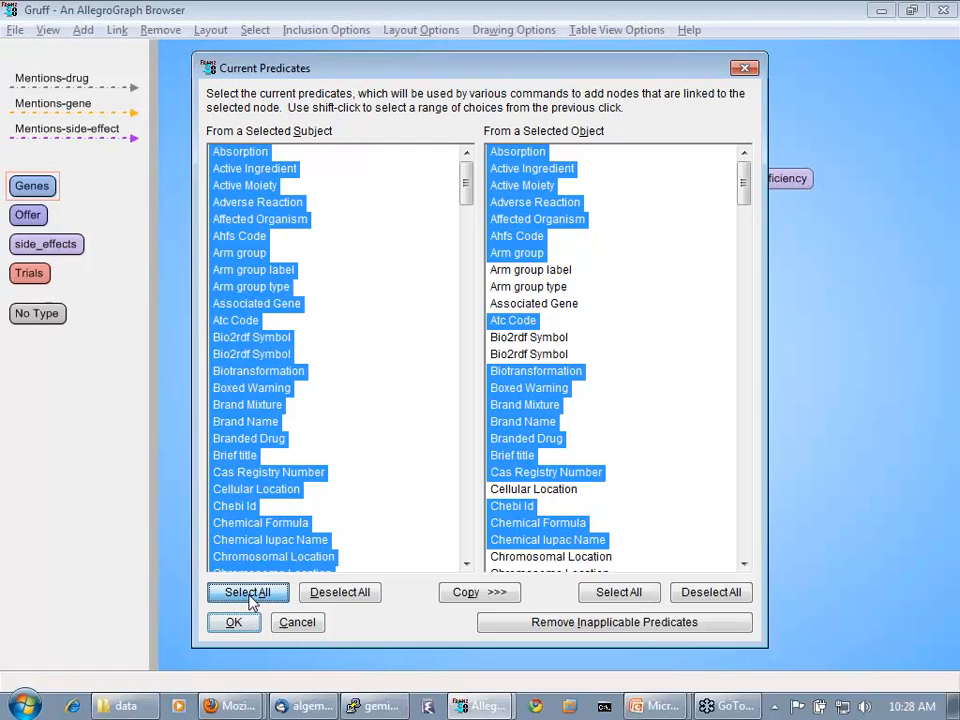
click(482, 594)
click(233, 621)
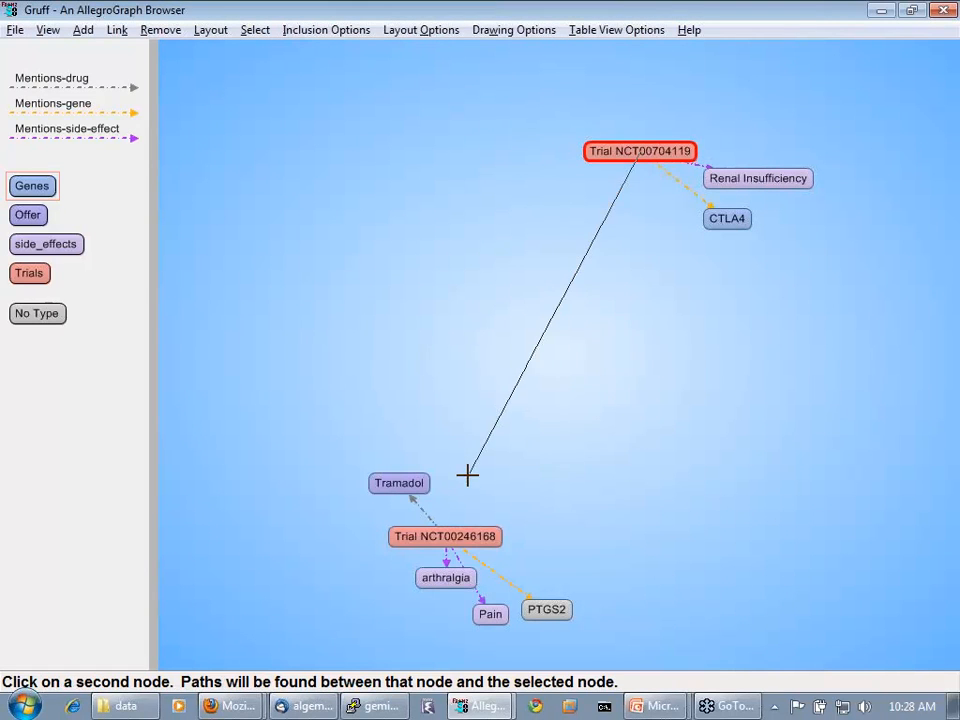
click(455, 532)
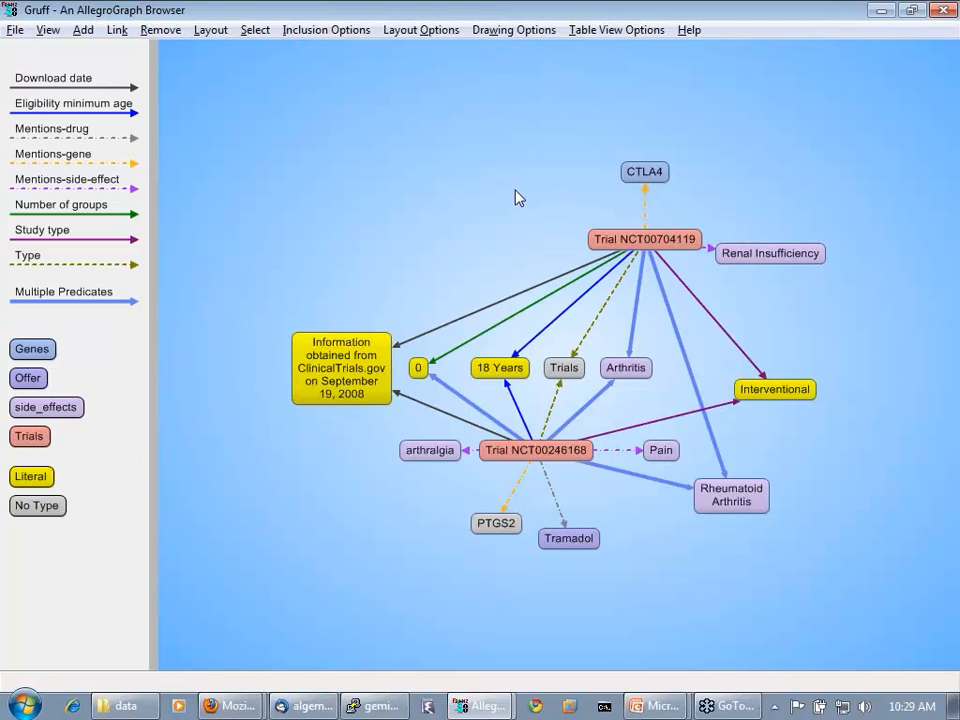
Step: Return to the query view and load the saved Prolog query file find-close-clinical-trials.query
key(q)
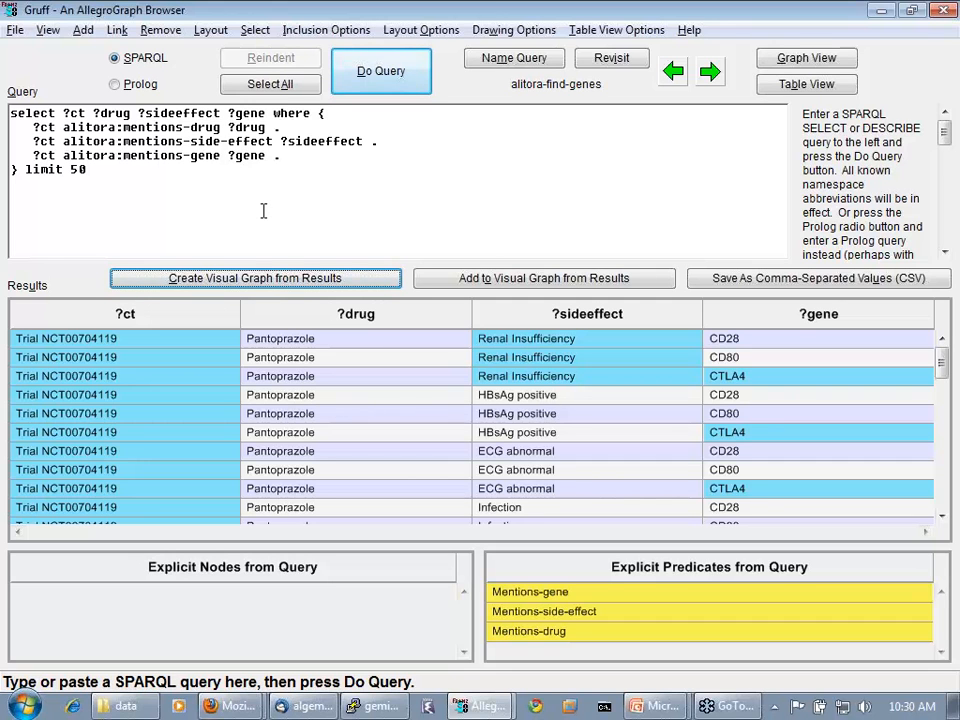
click(15, 30)
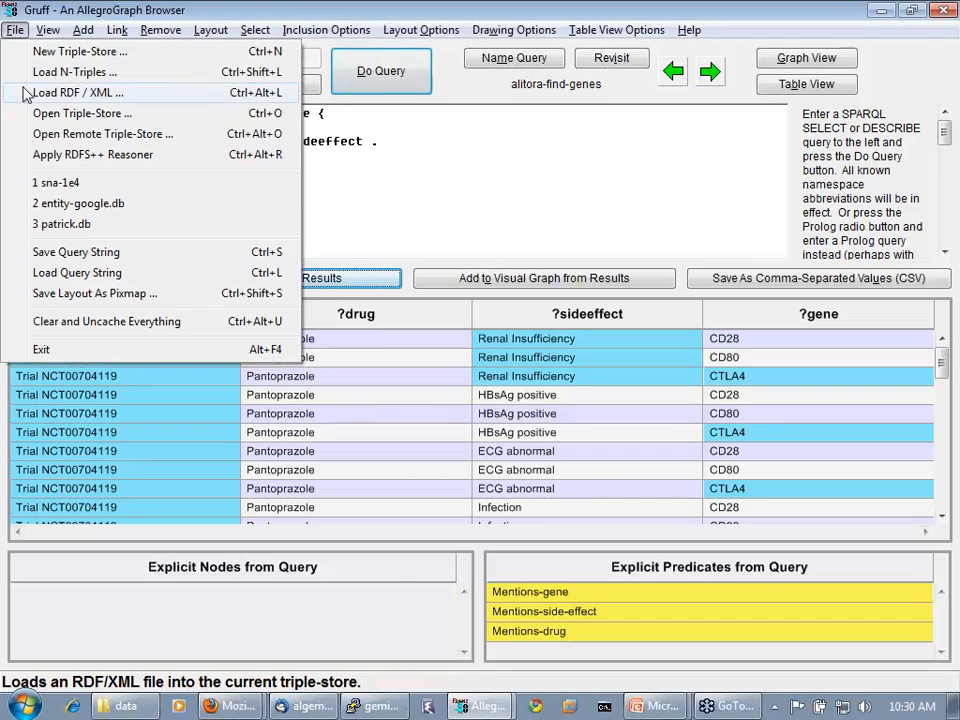
click(85, 273)
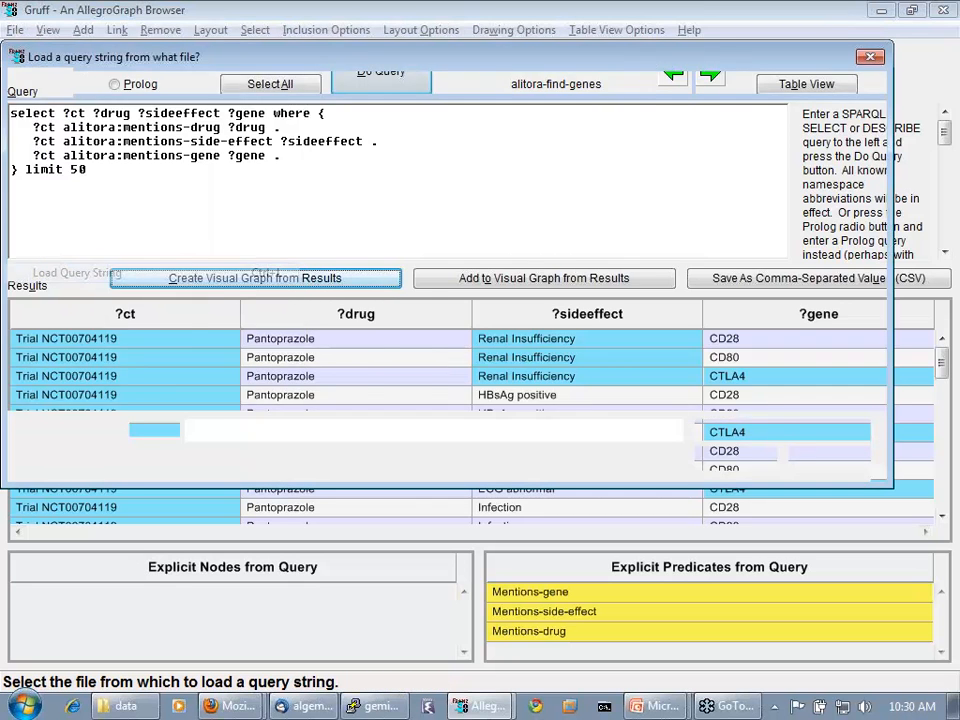
click(223, 268)
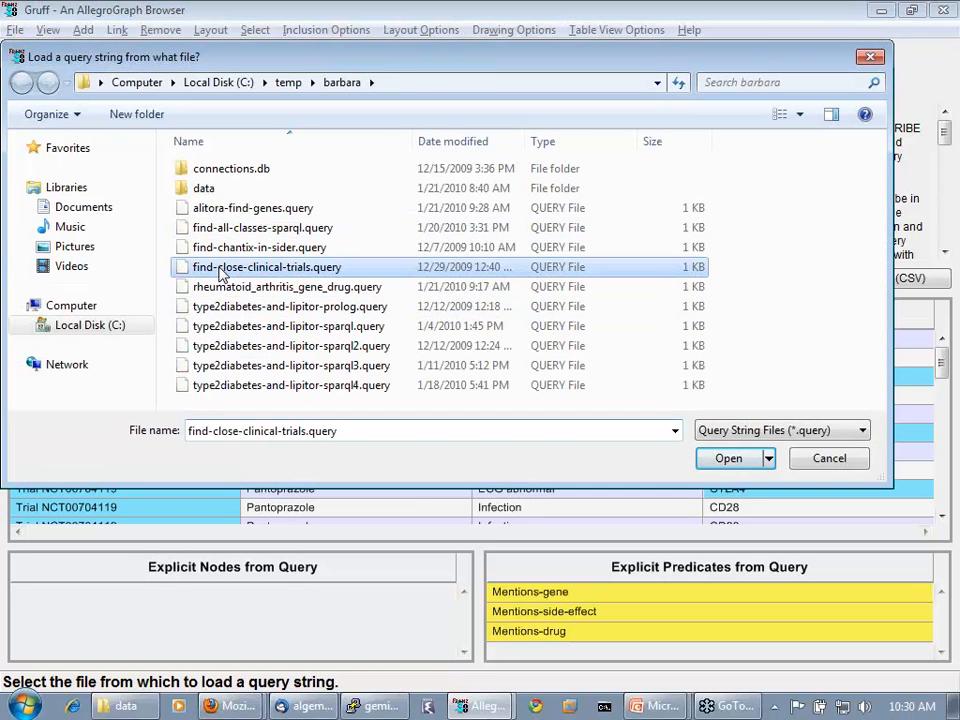
click(729, 460)
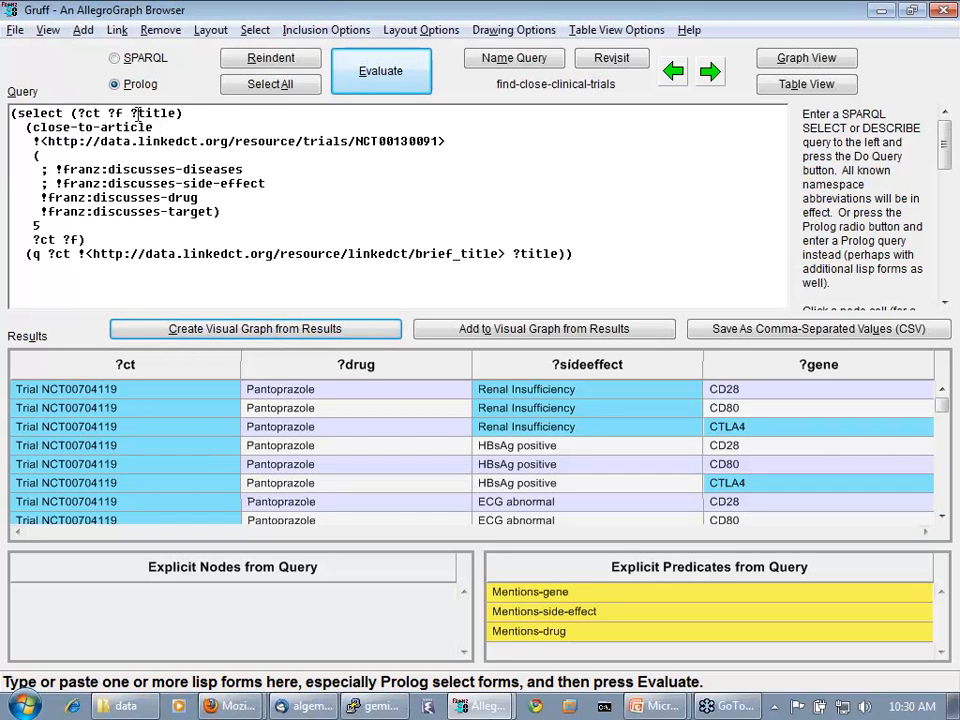
Step: Uncomment the franz:discusses-diseases and franz:discusses-side-effect lines in the query's close-to-article clause
drag(25, 127, 88, 232)
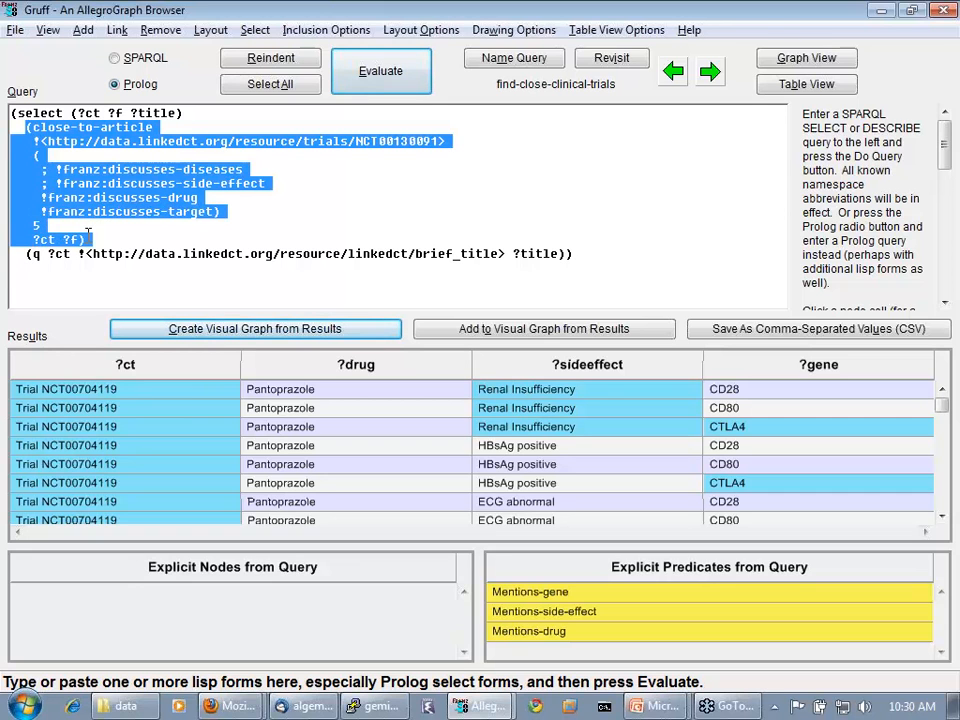
click(205, 236)
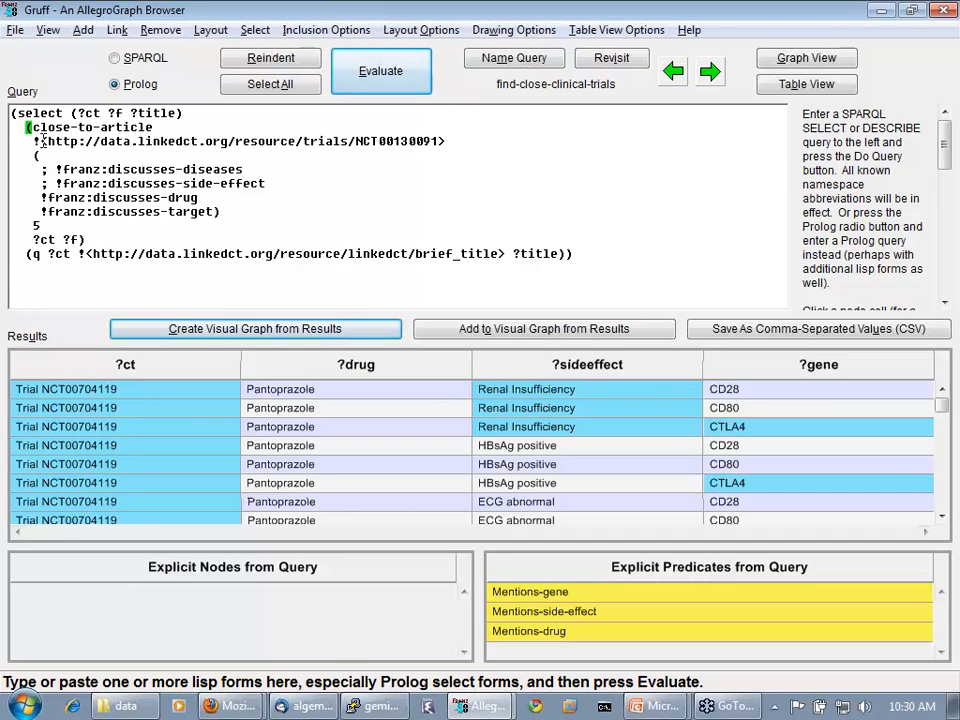
drag(40, 141, 432, 140)
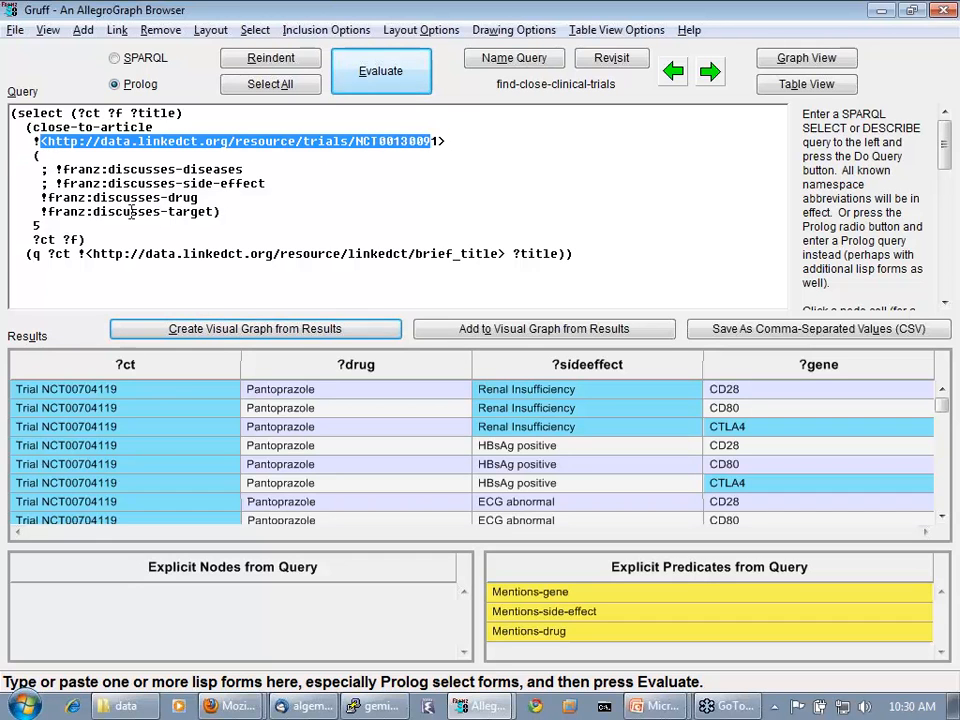
click(57, 167)
key(BackSpace)
key(BackSpace)
key(Down)
key(Delete)
key(Delete)
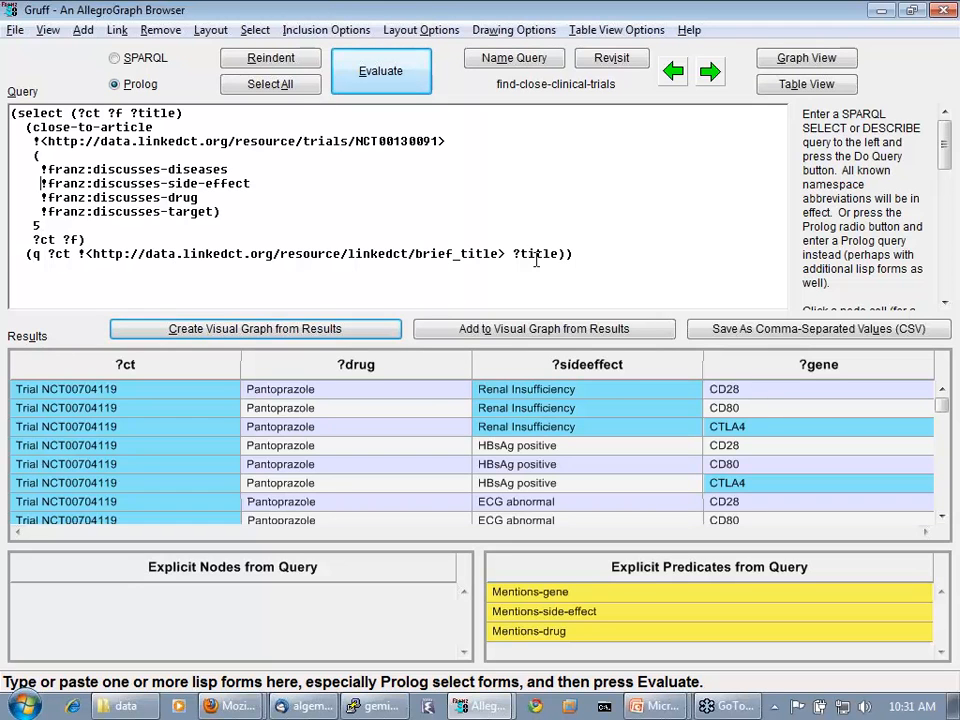
Step: Evaluate the close-to-article Prolog query and create a visual graph from its results
click(380, 80)
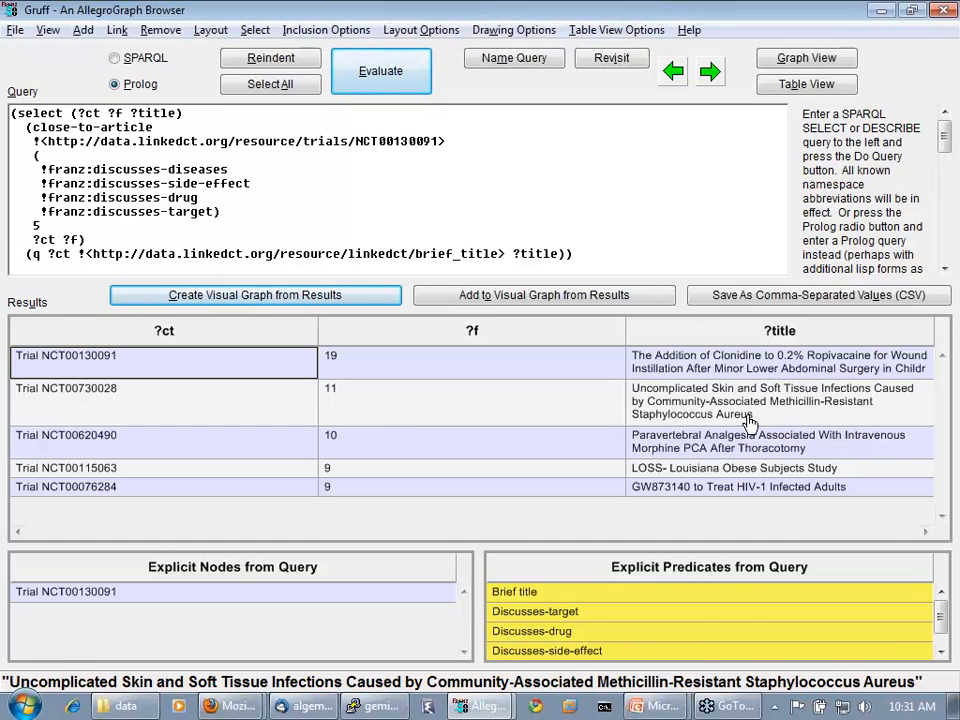
click(267, 298)
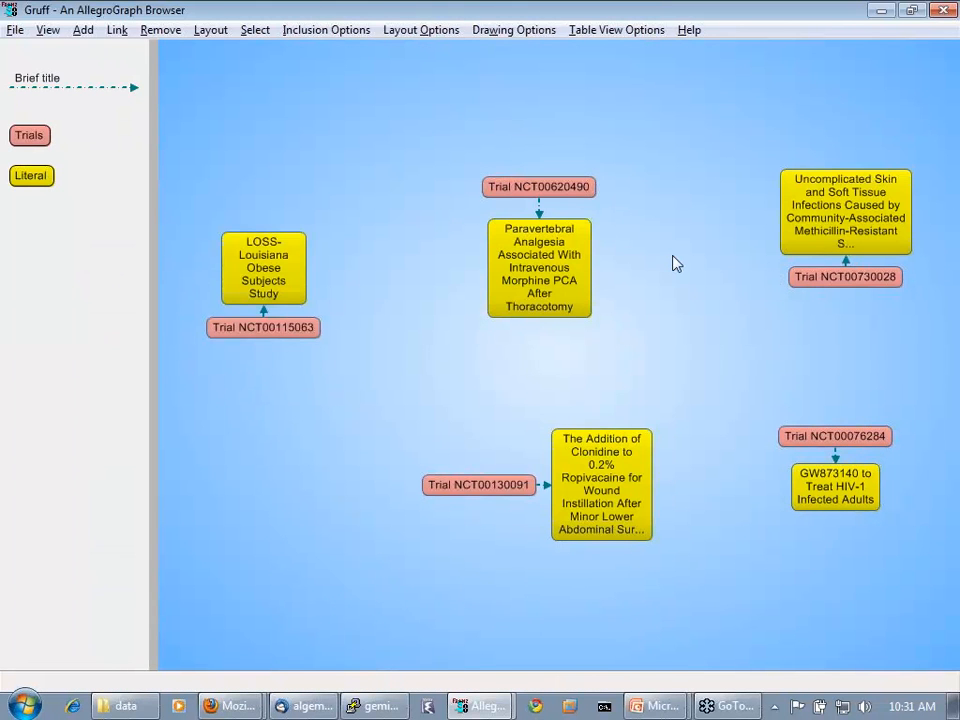
Step: Move the Paravertebral Analgesia title node above Trial NCT00620490, and deselect all current predicates for both subjects and objects
drag(572, 280, 686, 130)
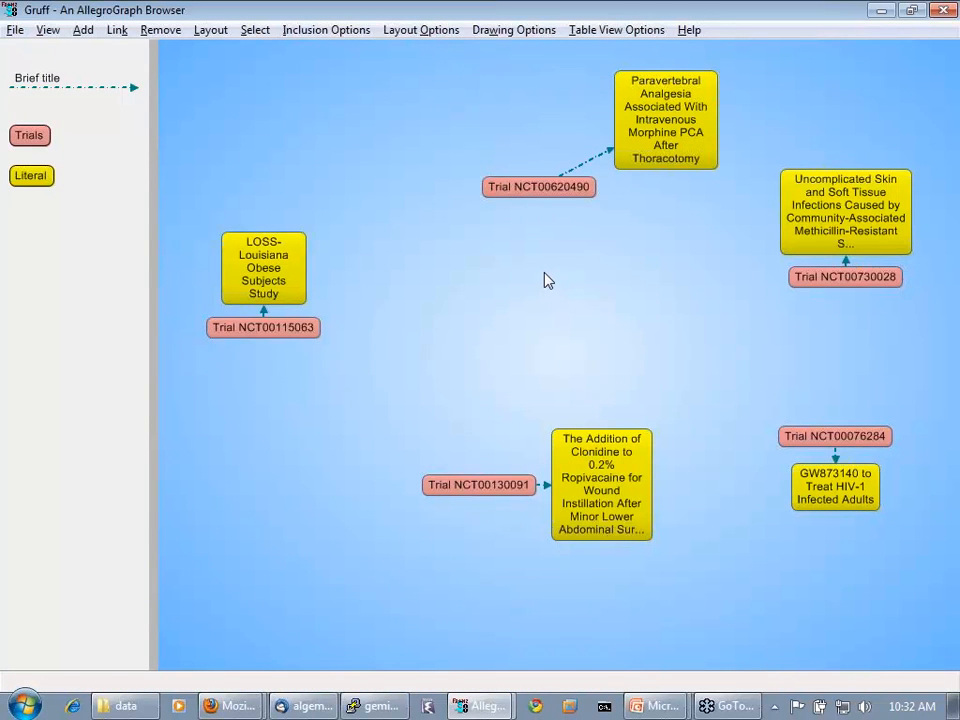
click(481, 488)
key(p)
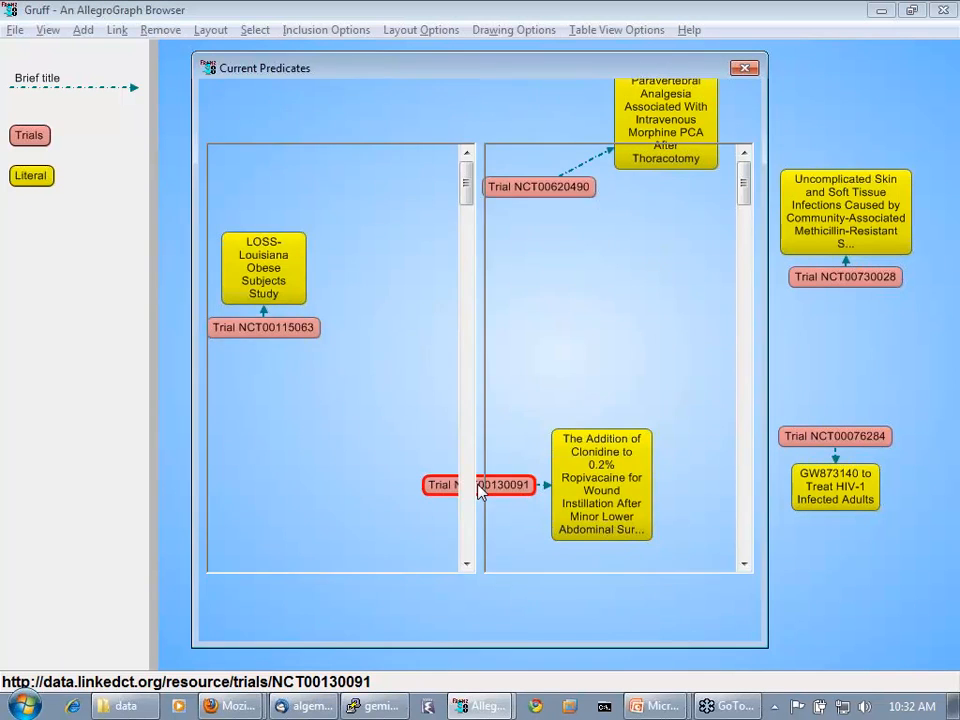
click(330, 596)
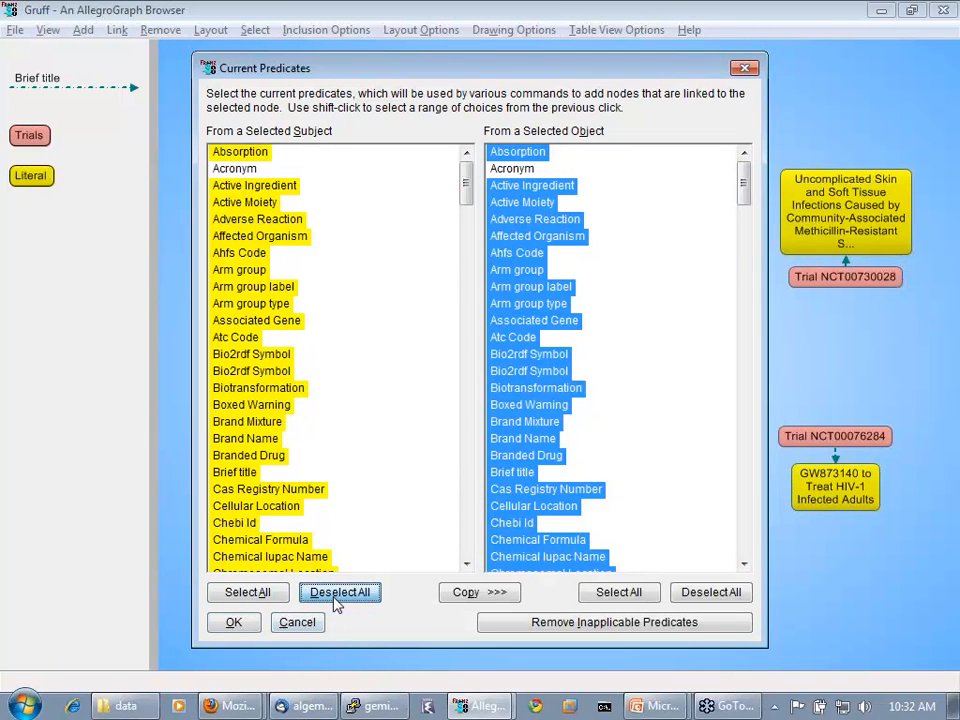
click(707, 600)
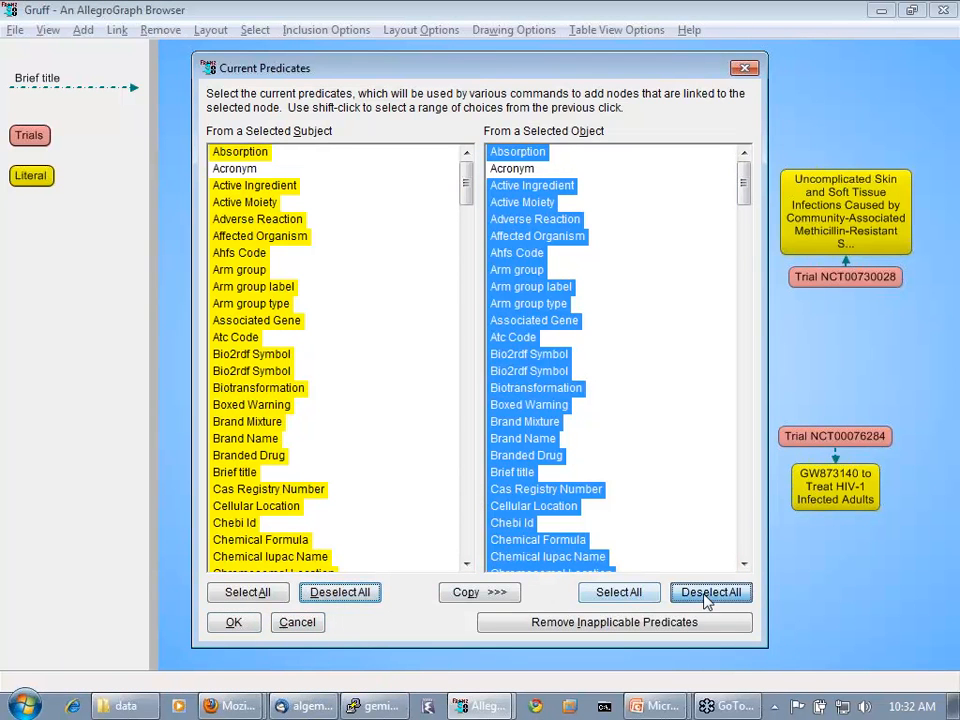
Step: Select the Discusses predicates for a selected subject, copy them to the selected-object list, and accept the current predicates
drag(468, 184, 472, 251)
click(233, 302)
drag(237, 318, 243, 351)
click(485, 595)
click(248, 620)
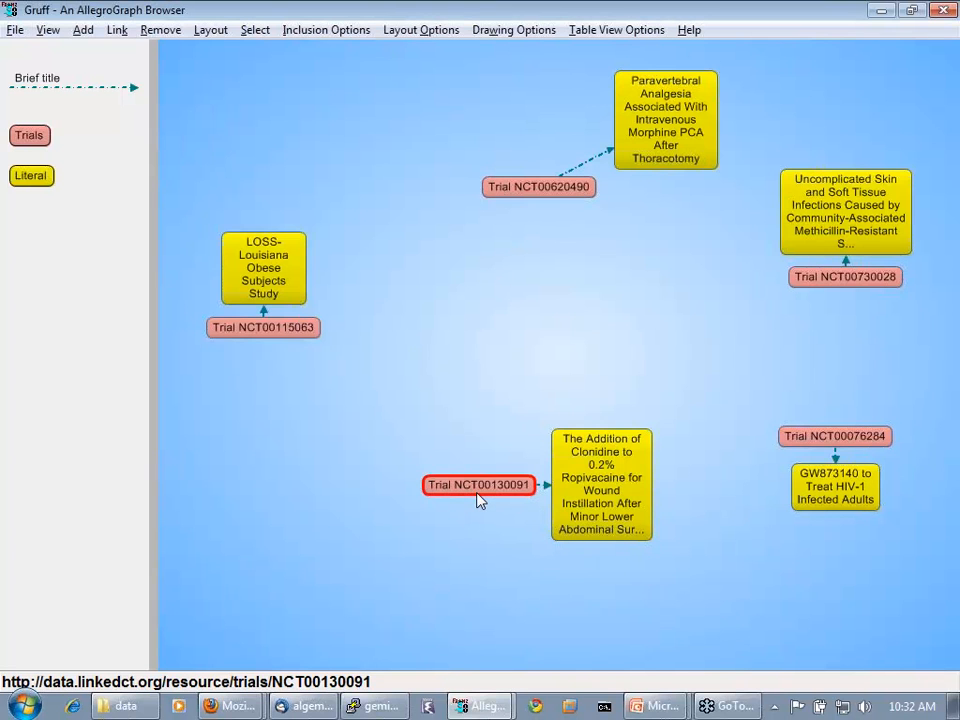
Step: Find the paths between Trial NCT00130091 and Trial NCT00620490, and return to the previous graph state
key(p)
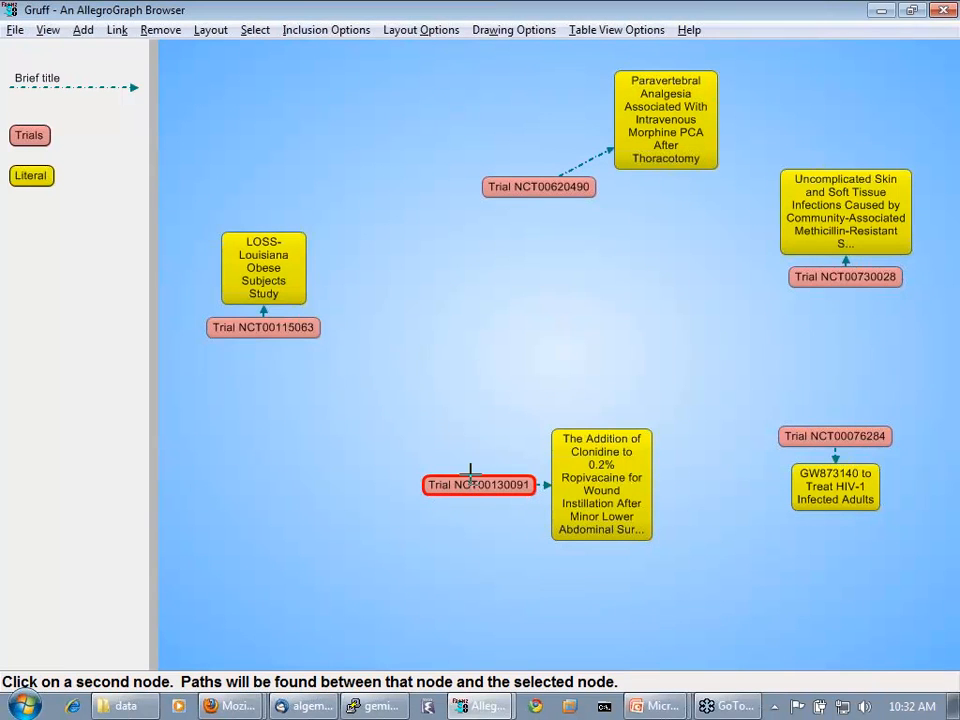
click(519, 188)
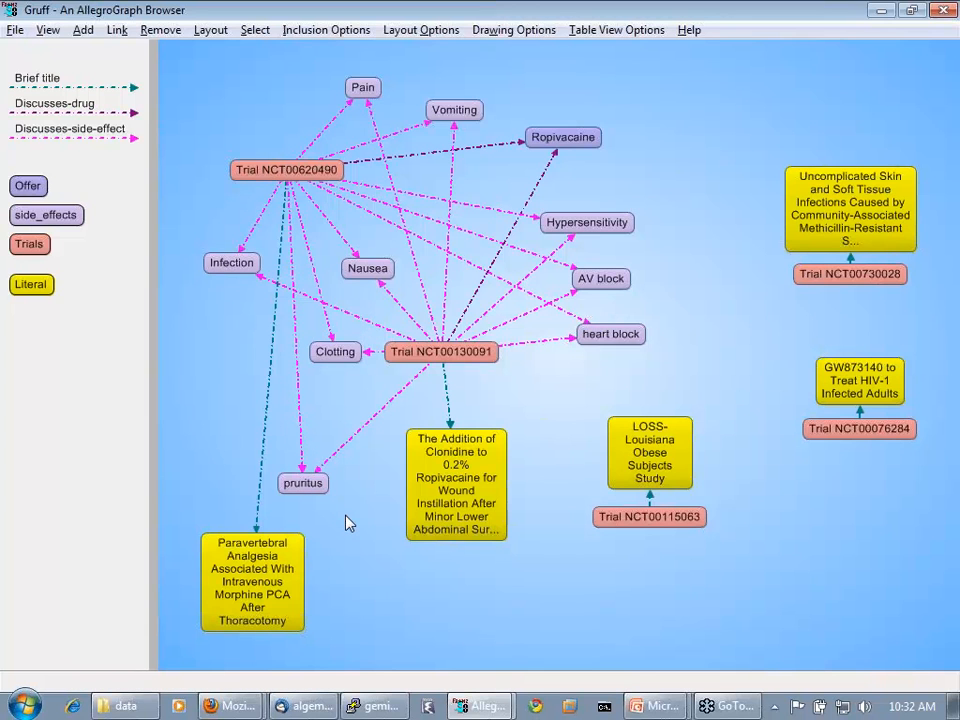
key(ctrl+z)
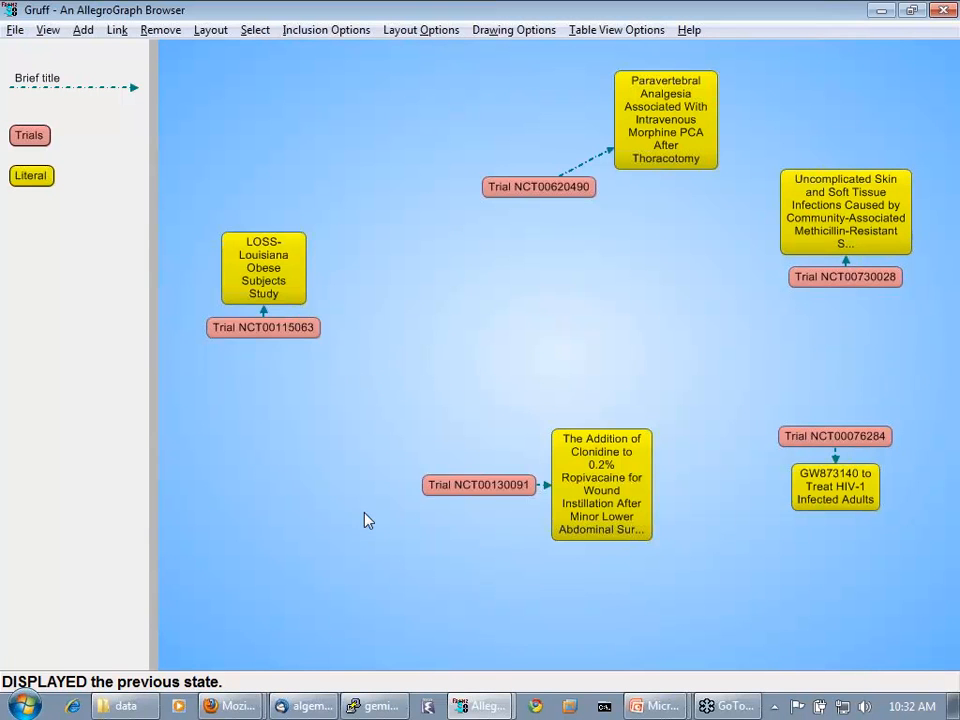
Step: Find the paths between Trial NCT00130091 and Trial NCT00730028
click(484, 492)
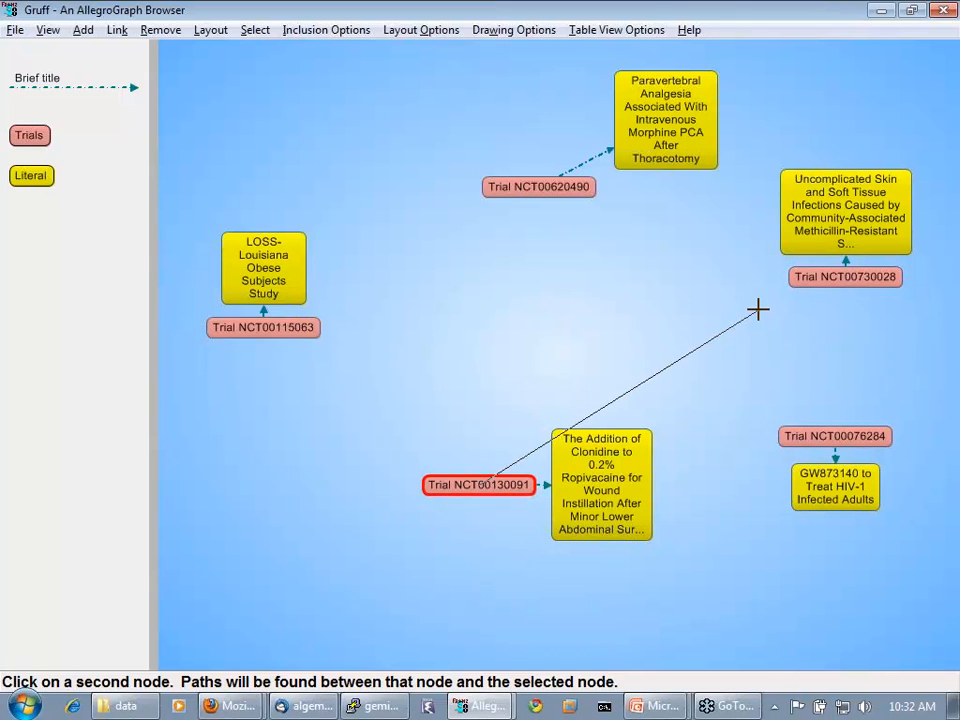
click(845, 276)
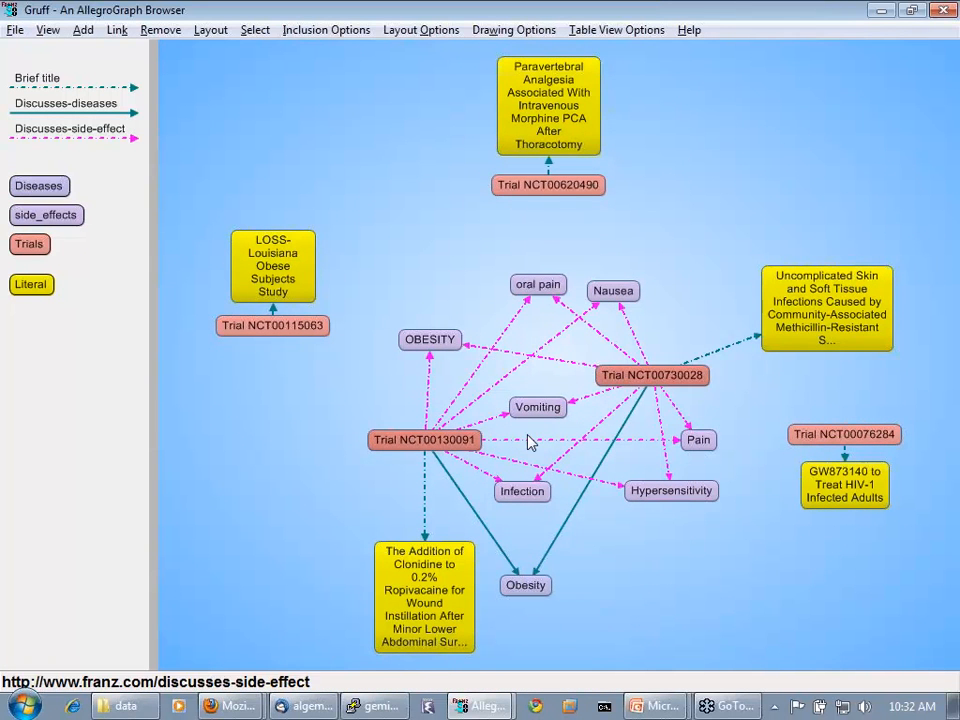